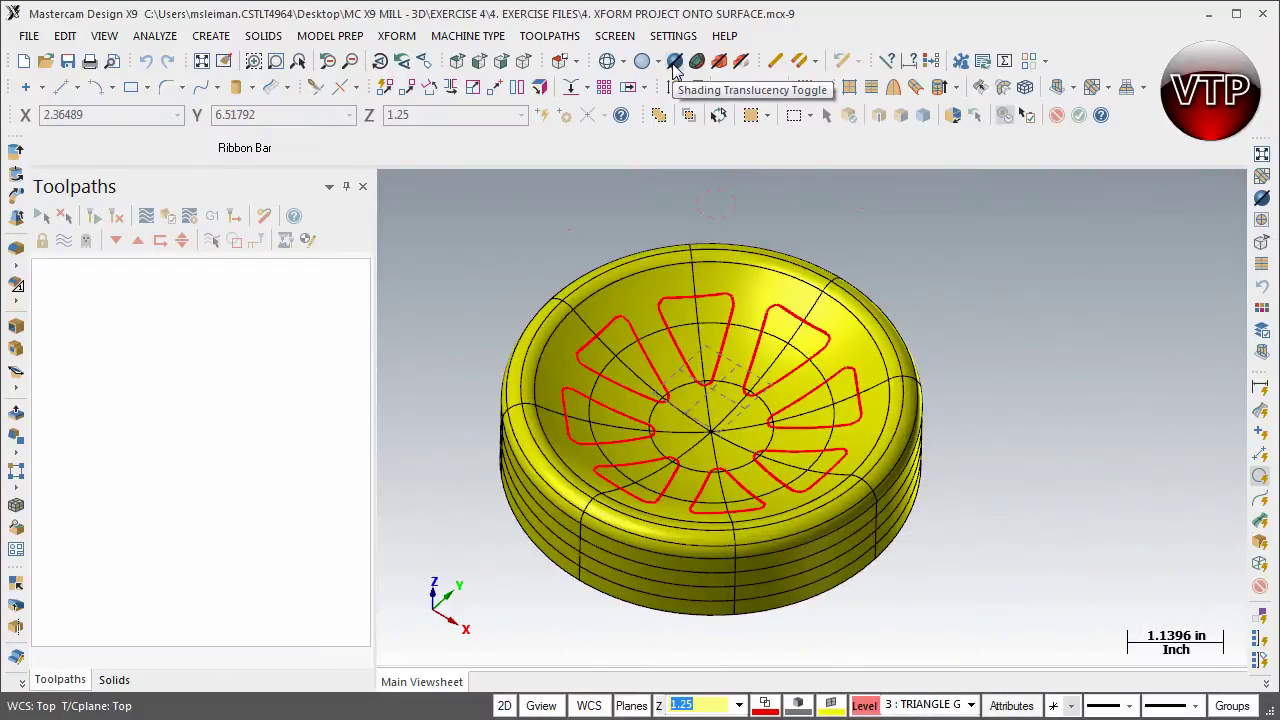
Step: Turn on shading translucency so the red triangle contours show through the yellow bowl
left_click(674, 64)
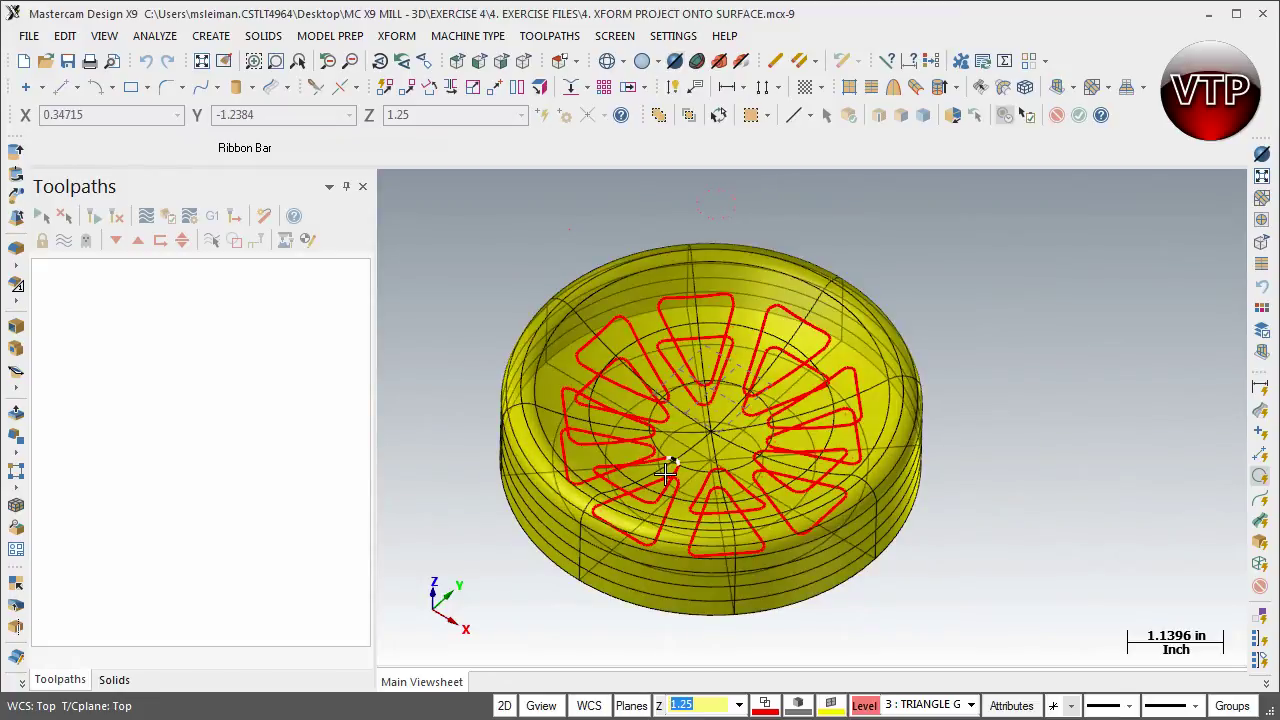
Step: Create level 4 named TRIANGLE WALLS and make it the main level
mouse_move(731, 449)
middle_mouse_down()
mouse_move(730, 400)
mouse_move(724, 458)
middle_mouse_up()
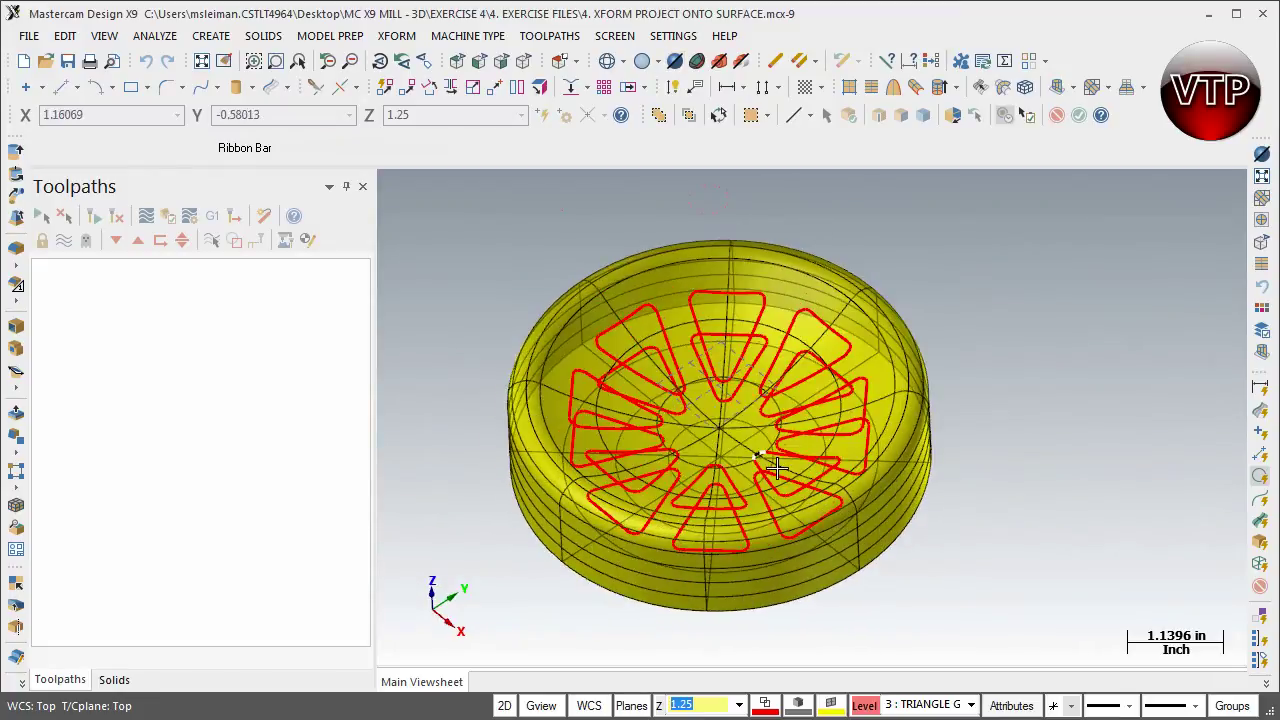
left_click(864, 705)
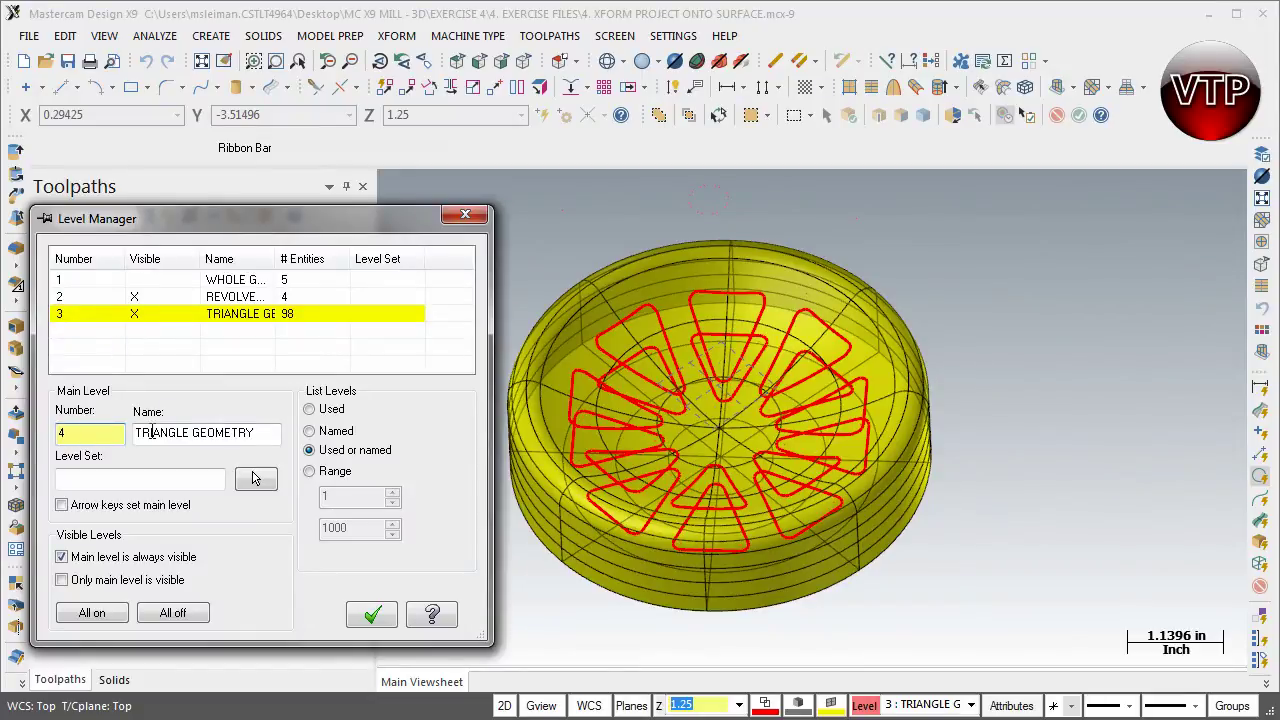
type("4")
key("Return")
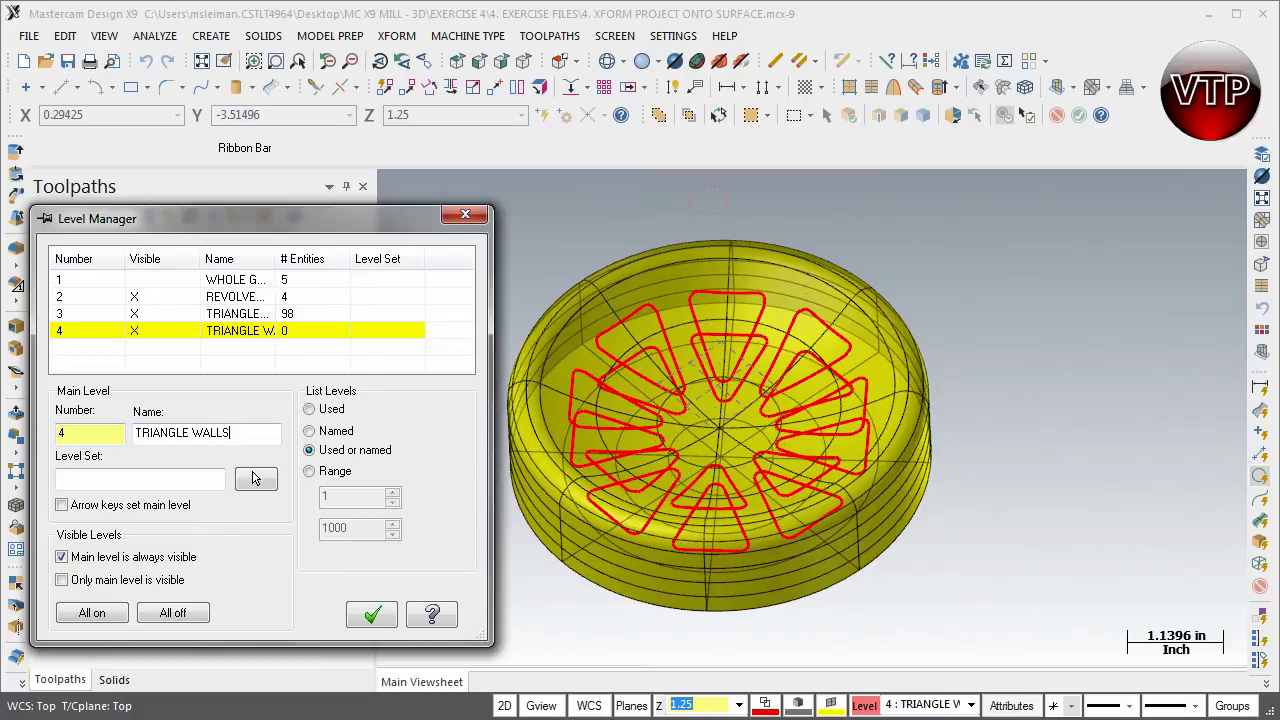
left_click(371, 614)
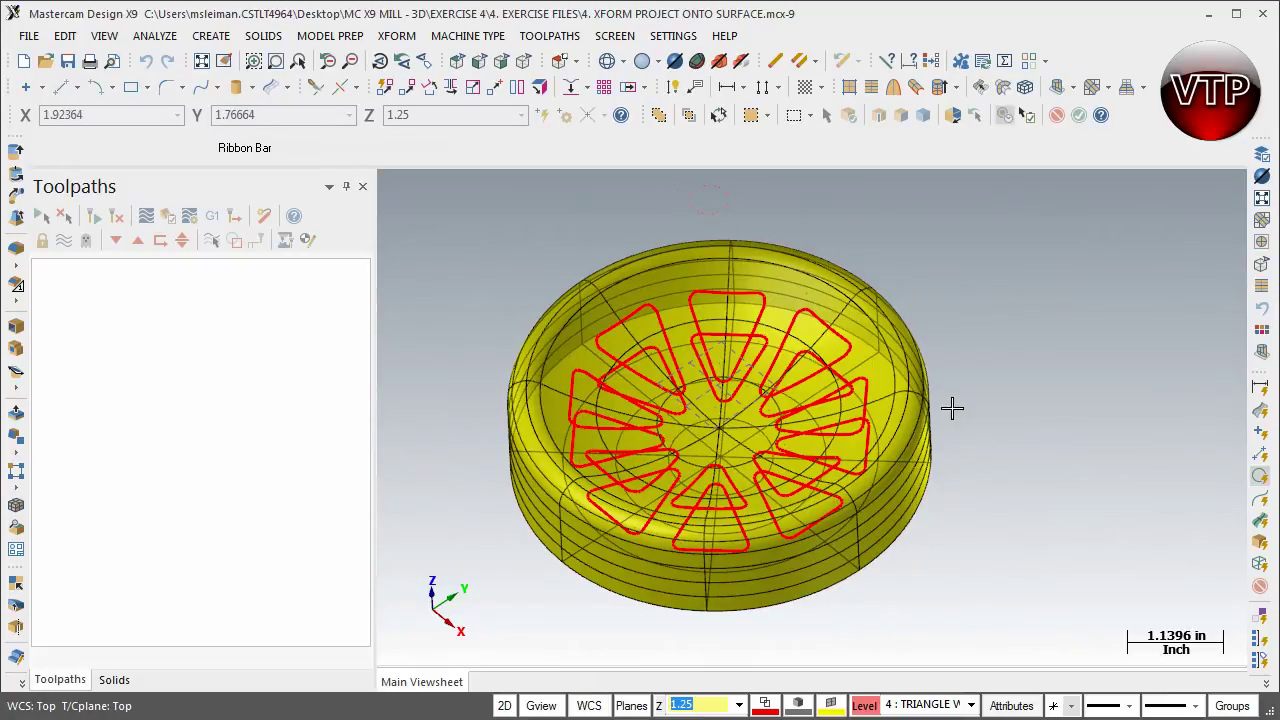
Step: Set the current geometry colour to green
left_click(838, 707)
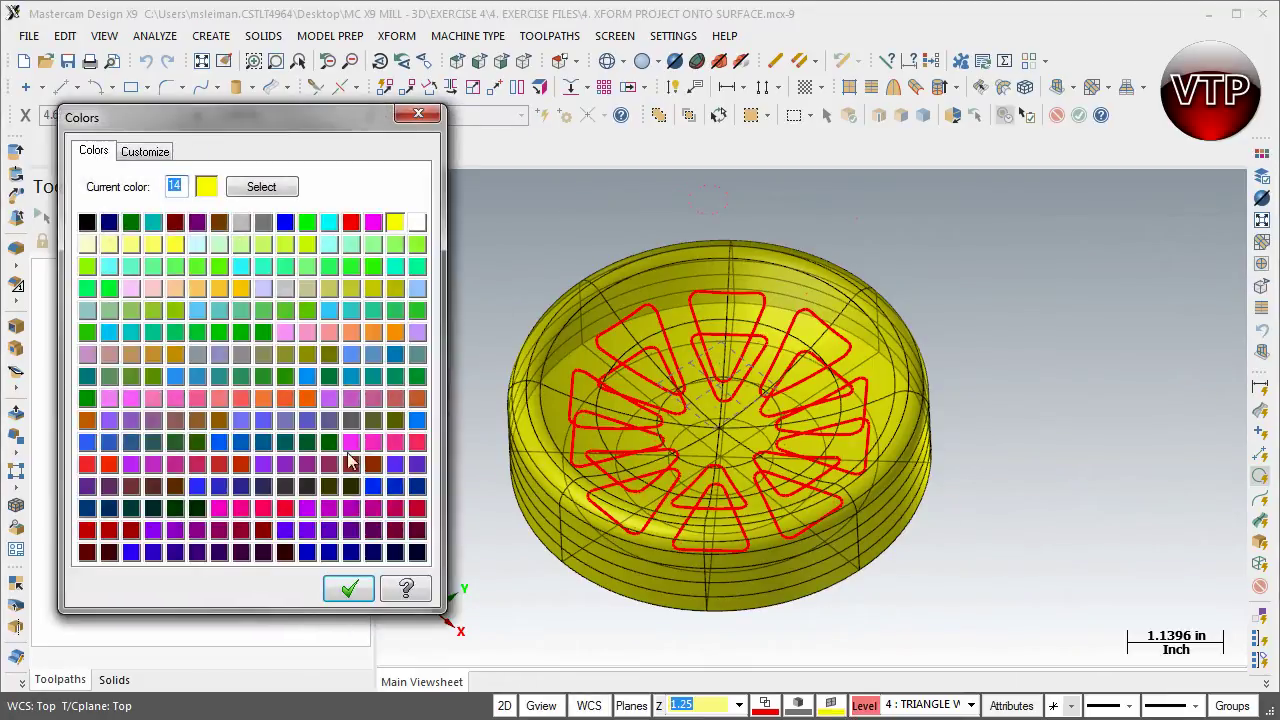
left_click(264, 333)
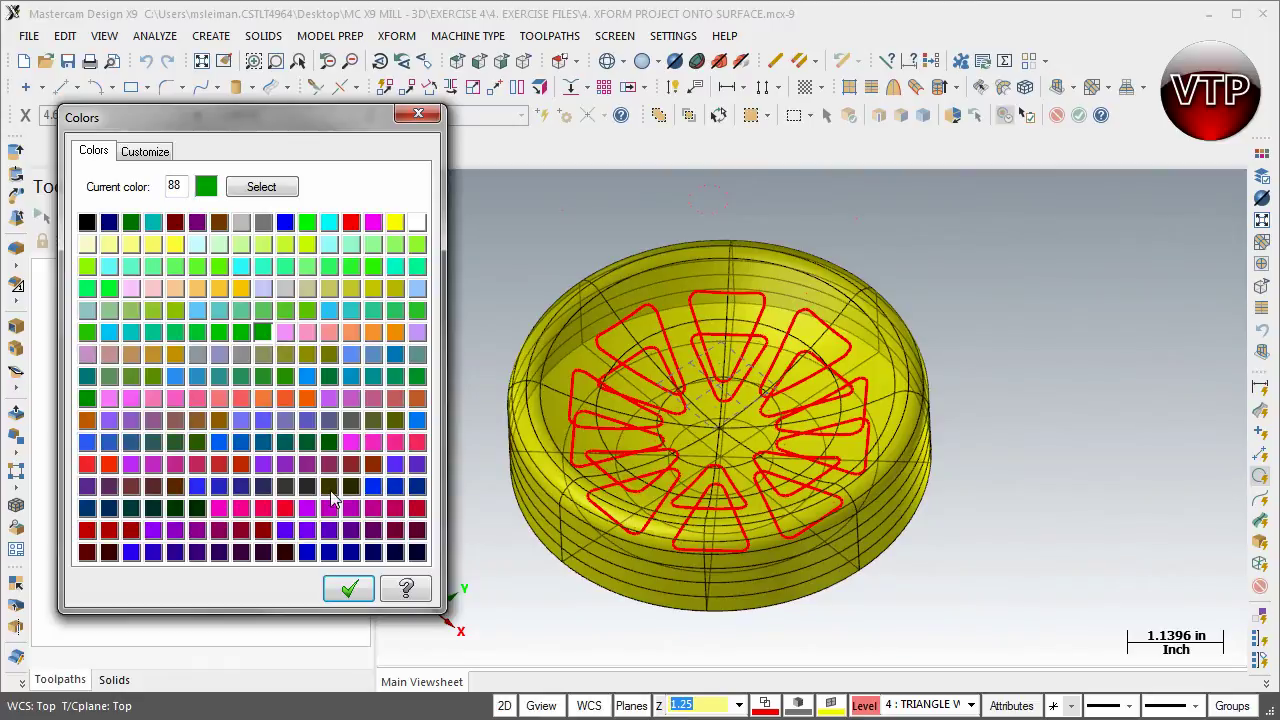
left_click(345, 587)
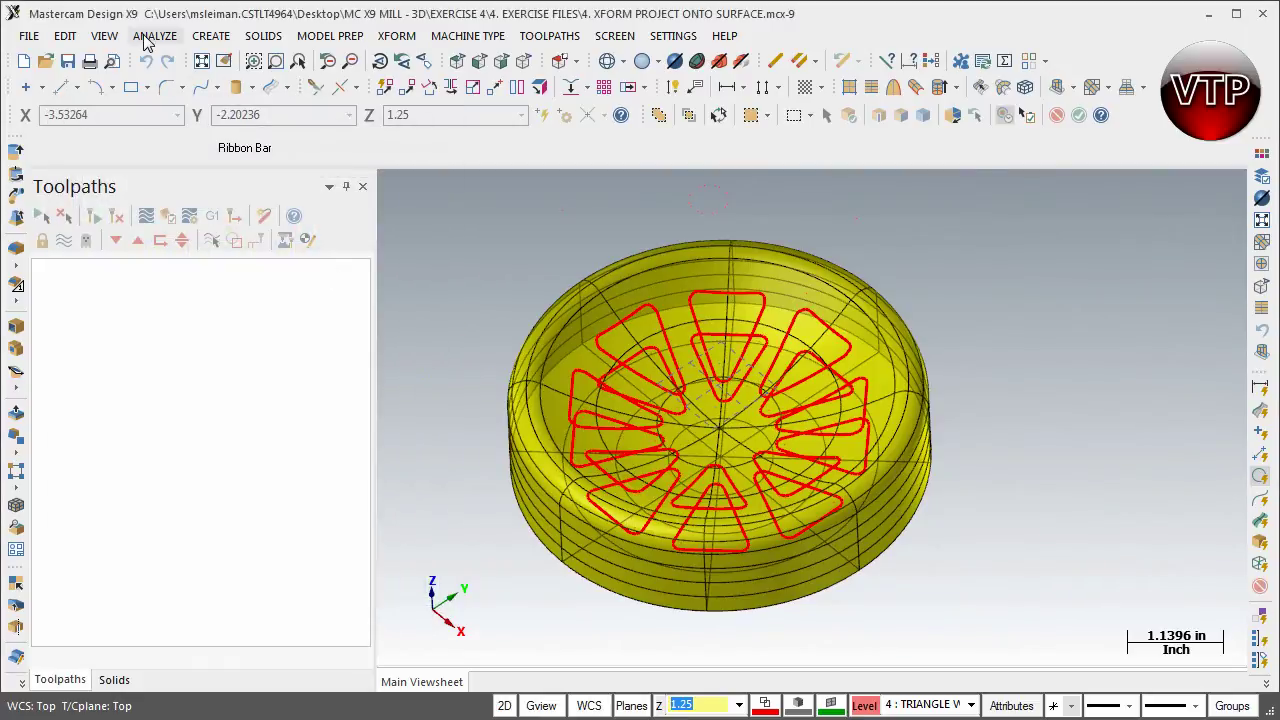
Step: Start a Ruled/Lofted surface and chain the top triangle's upper and lower outlines as contours 1 and 2
left_click(211, 35)
mouse_move(240, 212)
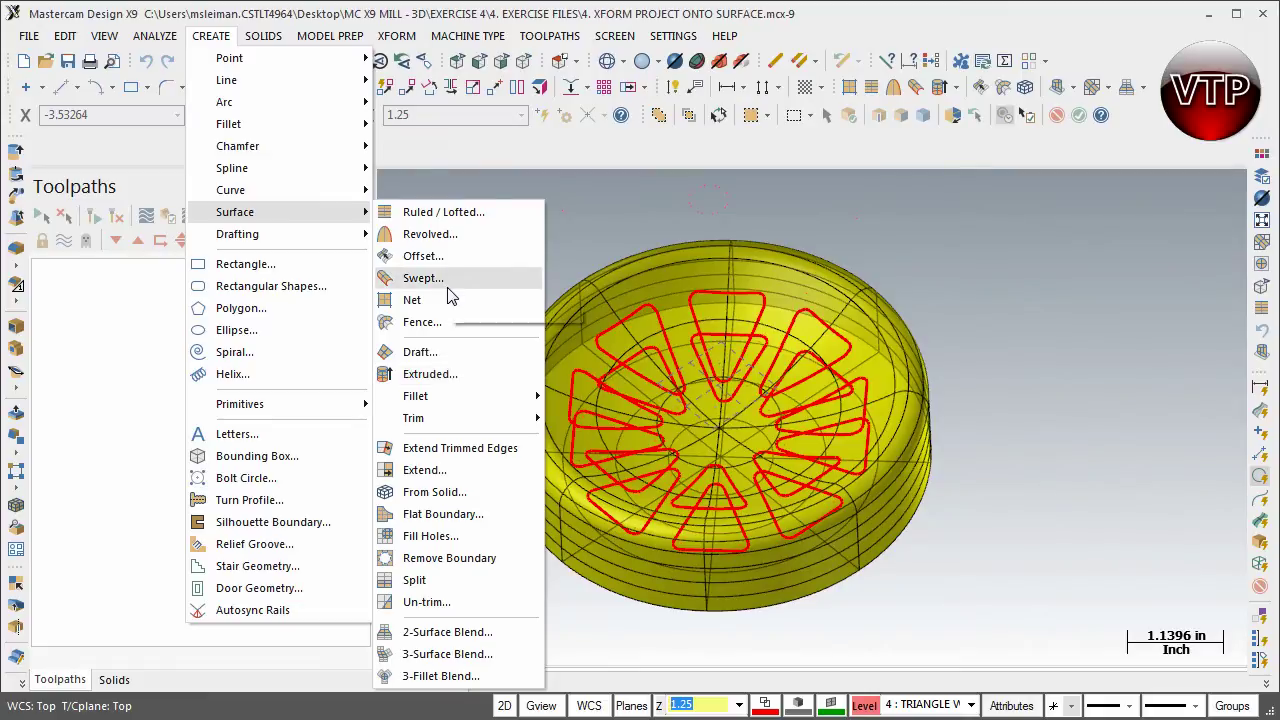
left_click(447, 214)
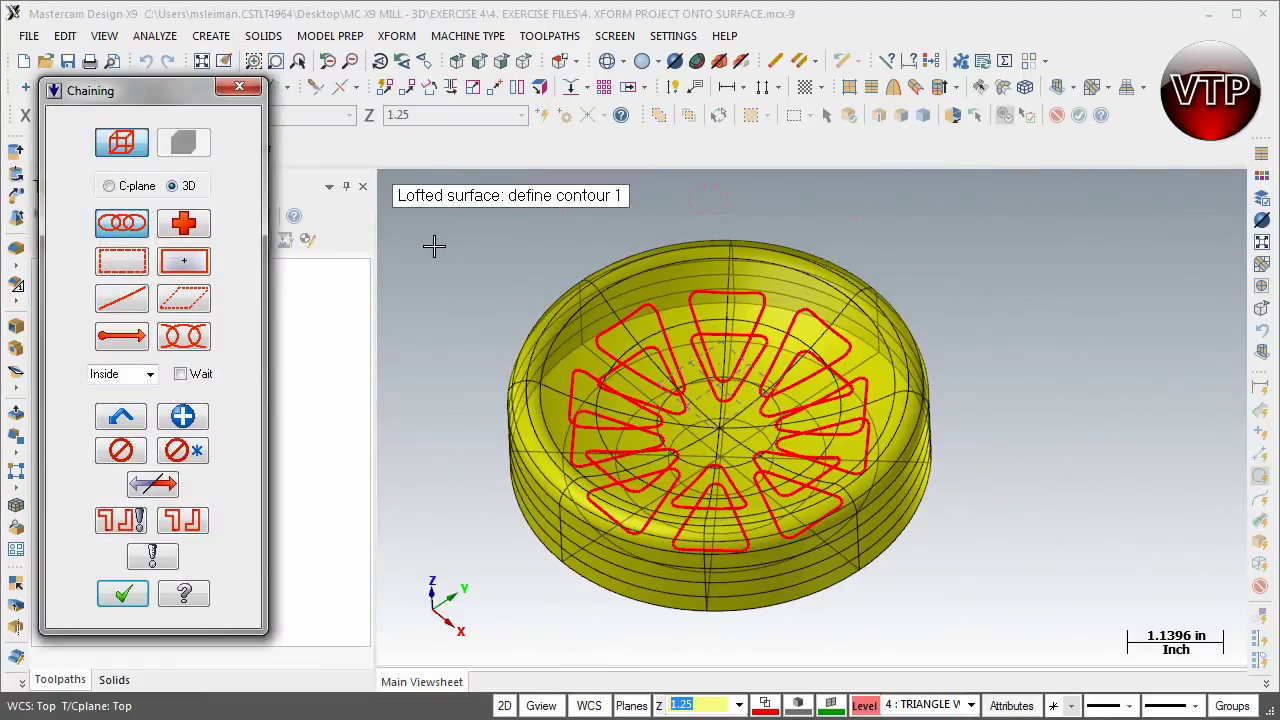
scroll(723, 323, "up", 5)
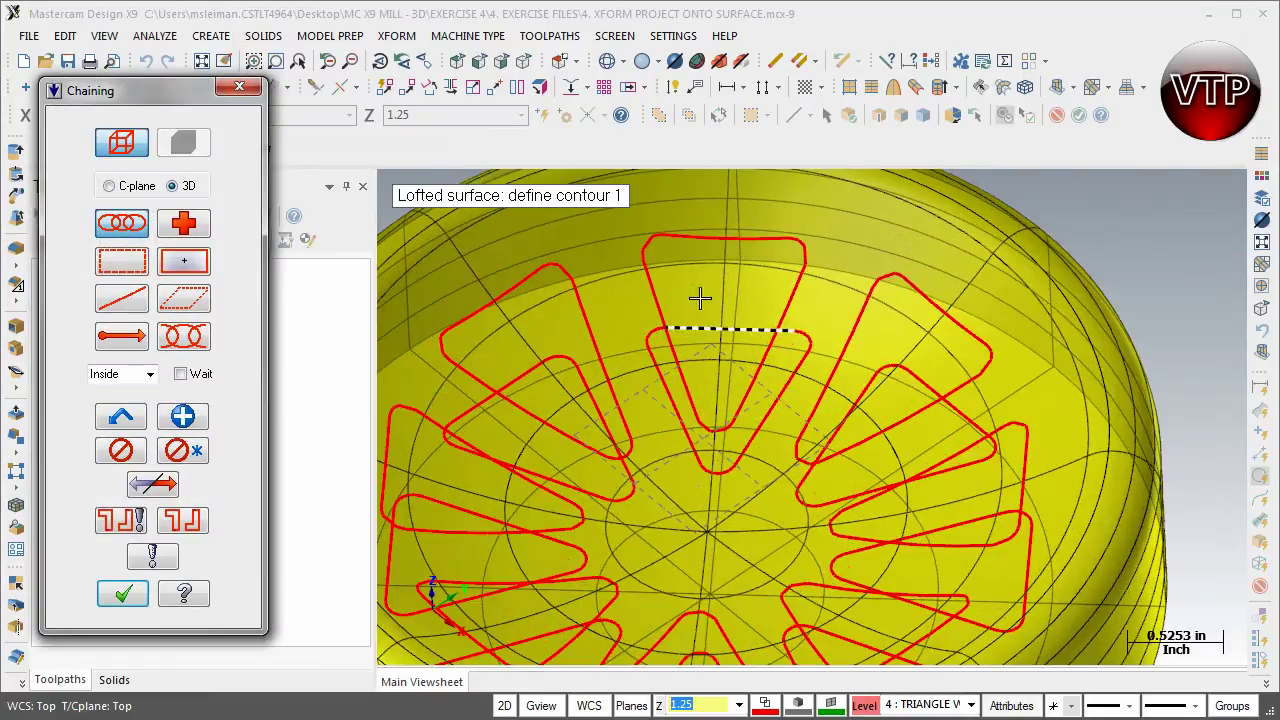
scroll(719, 300, "up", 1)
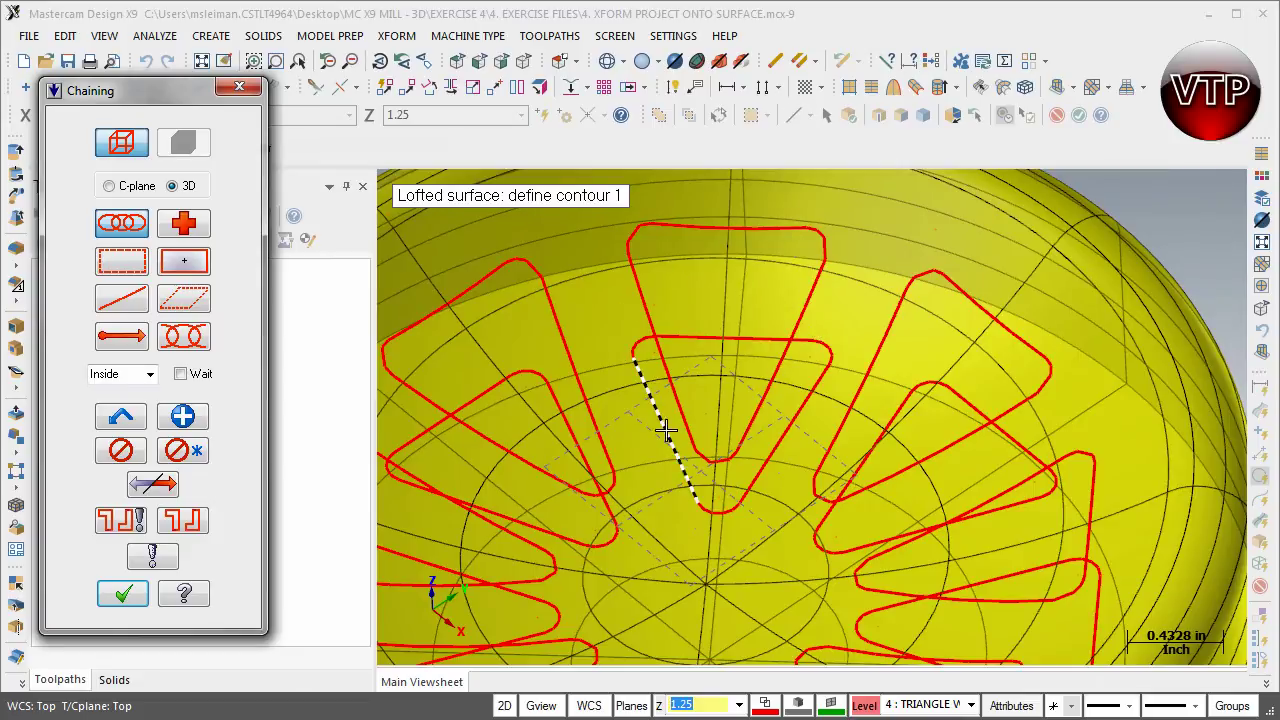
left_click(790, 229)
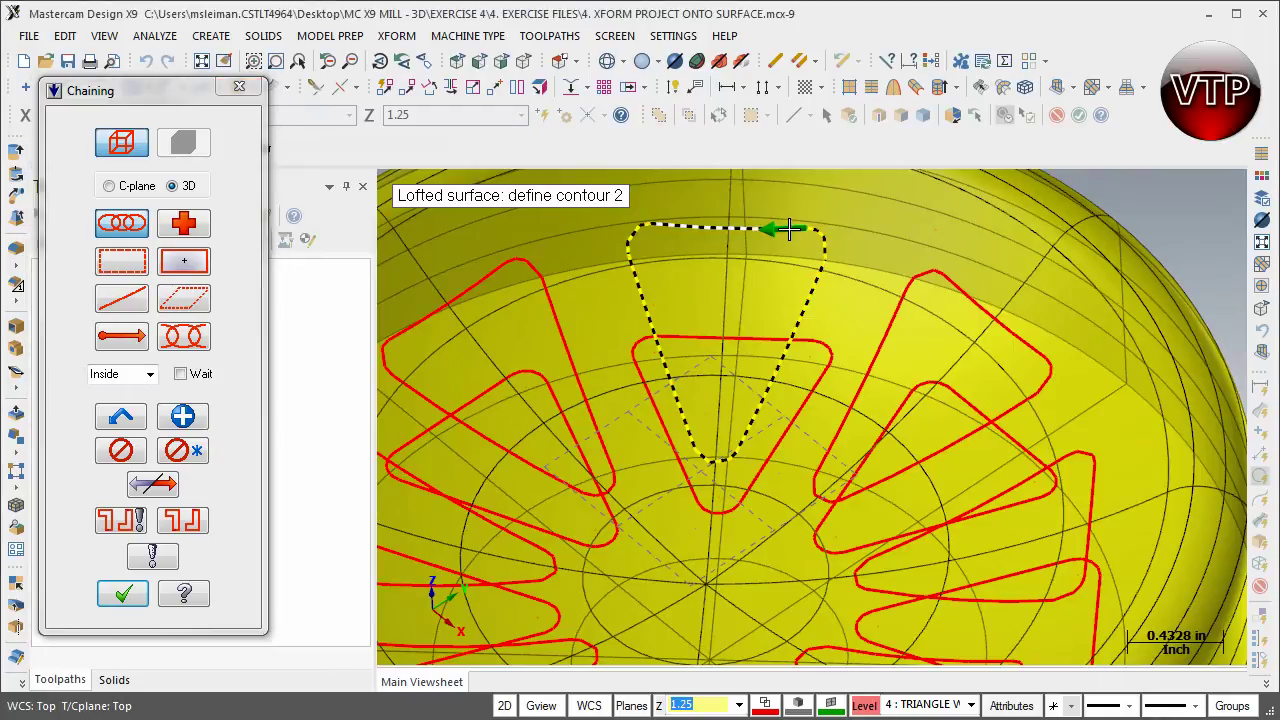
left_click(688, 489)
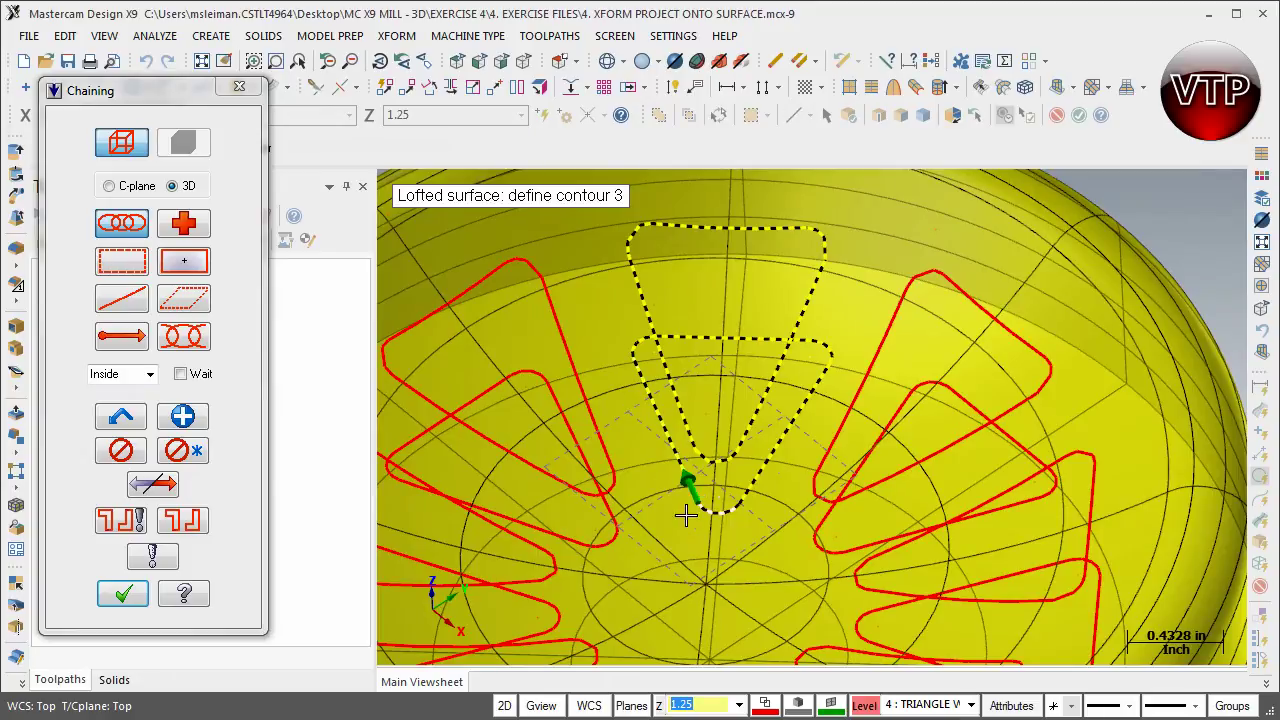
Step: Preview the top triangle's loft, inspect it from several angles, then cancel it
left_click(122, 596)
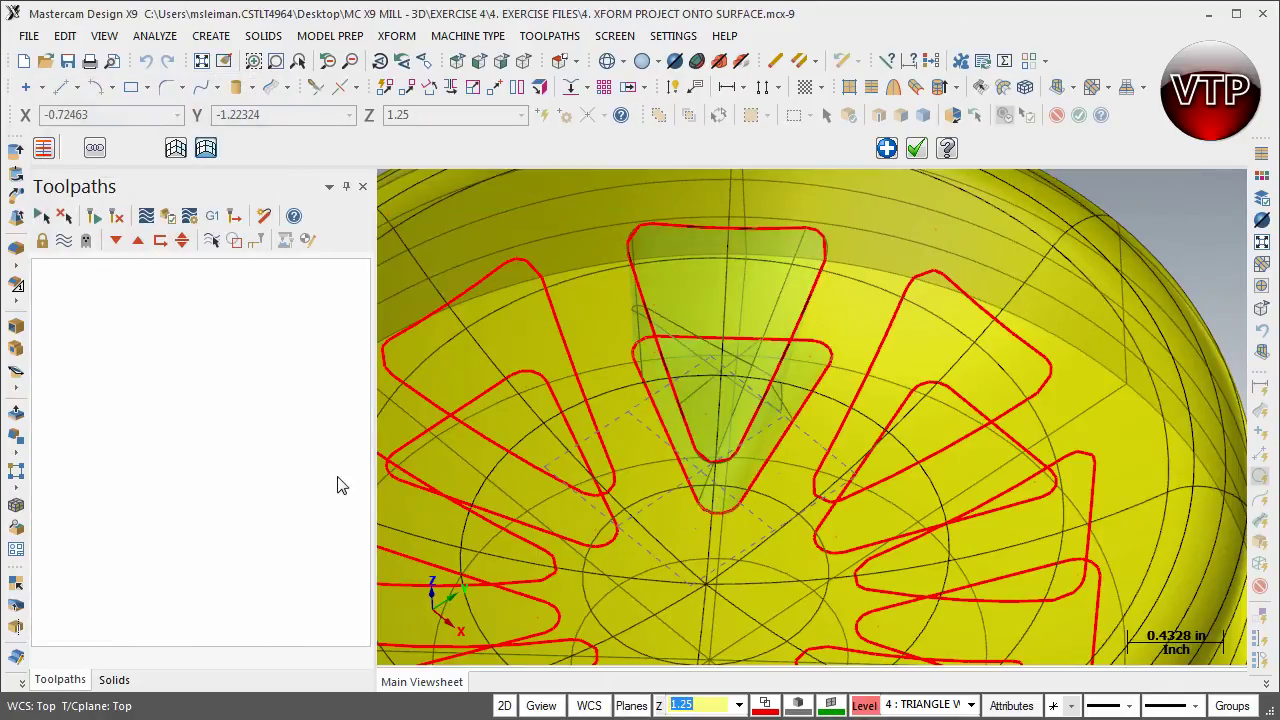
middle_click_drag(405, 468, 690, 487)
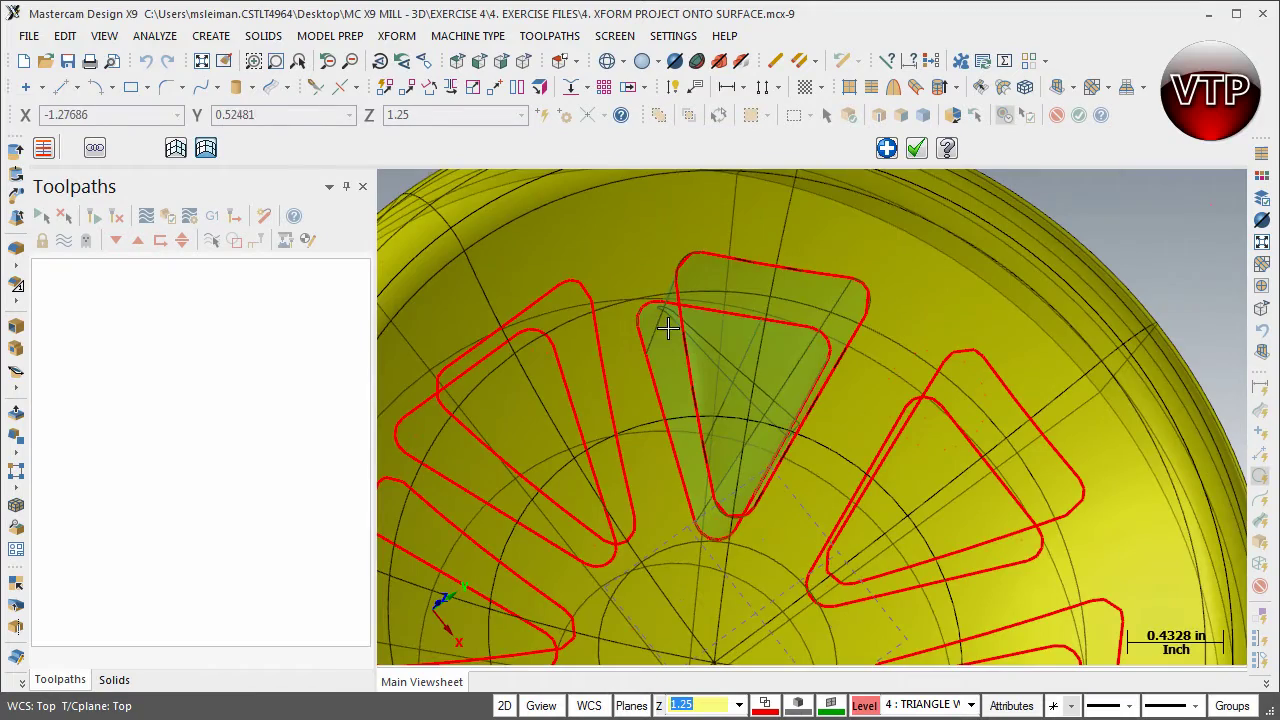
middle_click_drag(727, 388, 652, 380)
middle_click_drag(799, 410, 831, 432)
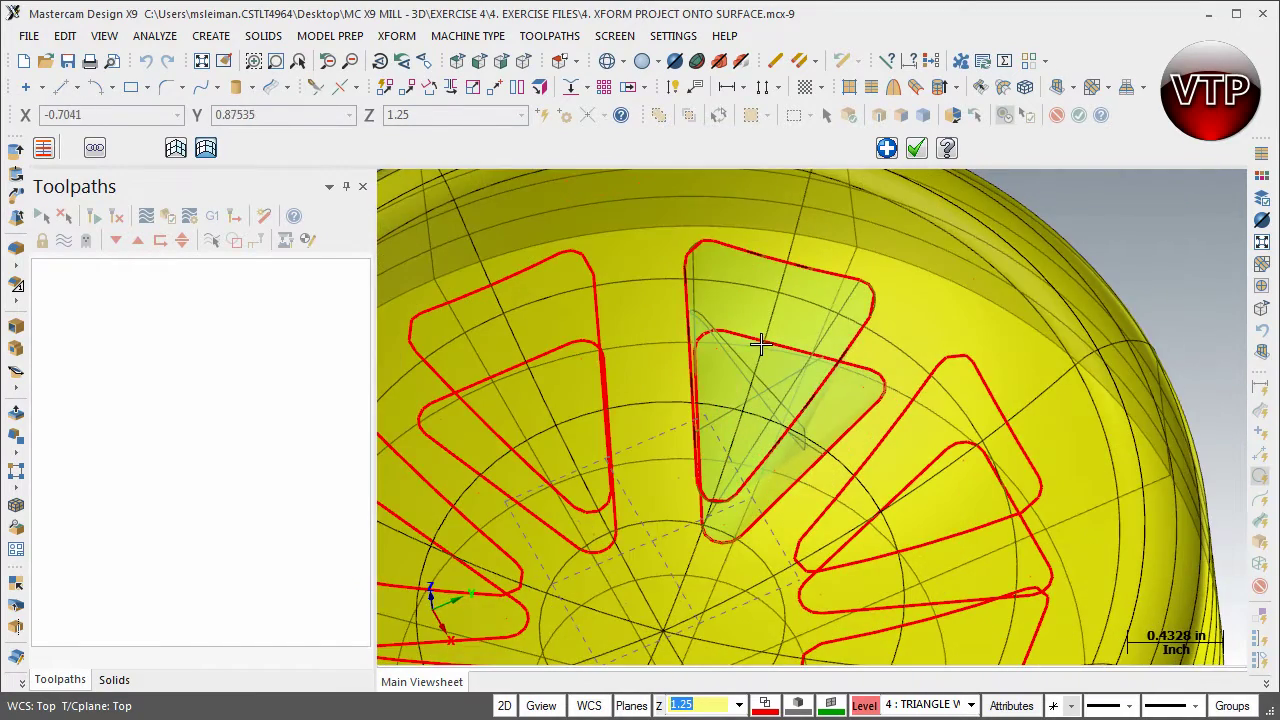
middle_click_drag(717, 502, 754, 518)
key("Return")
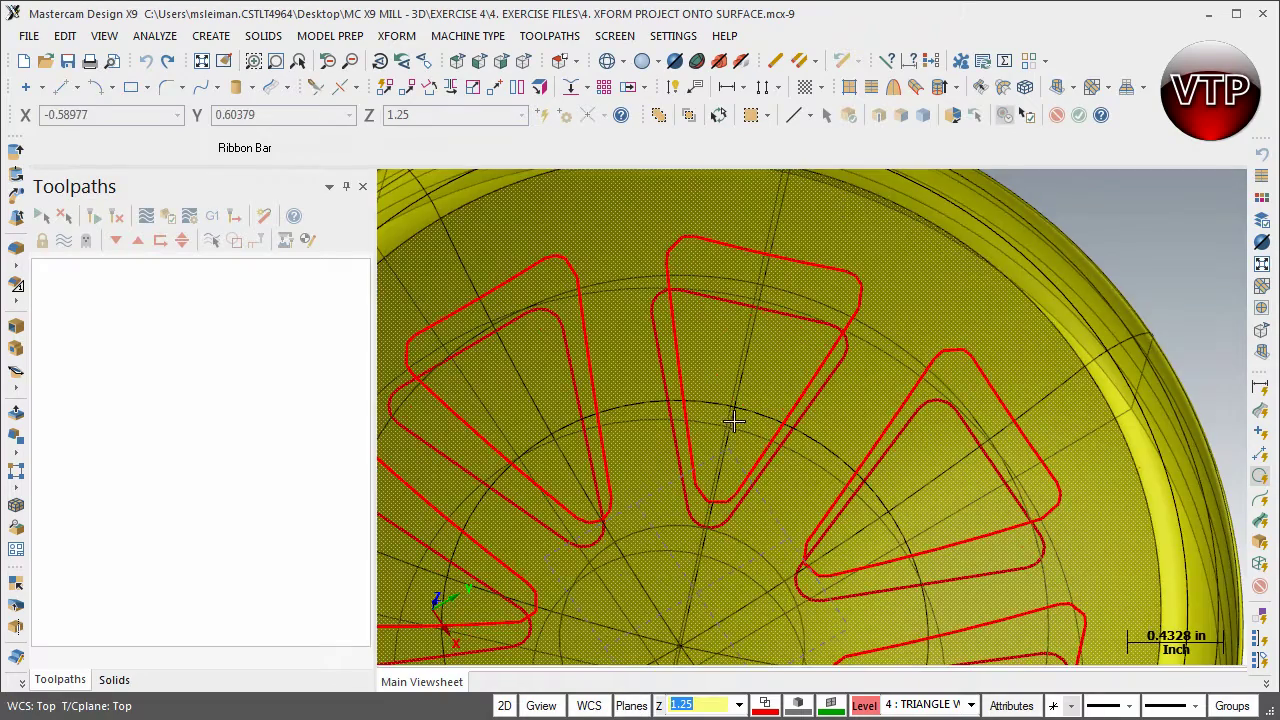
middle_click_drag(740, 423, 733, 398)
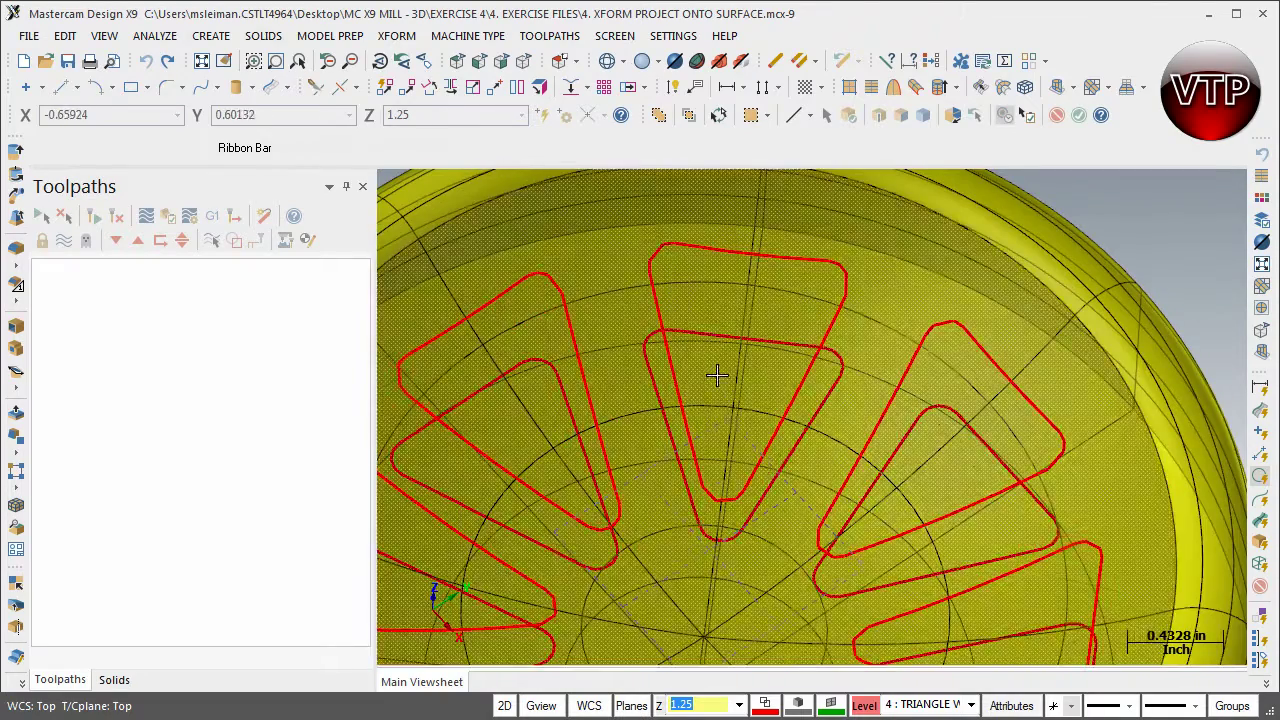
left_click(211, 35)
Step: Loft a fresh green wall between the top triangle's upper and lower outlines and keep it
mouse_move(262, 212)
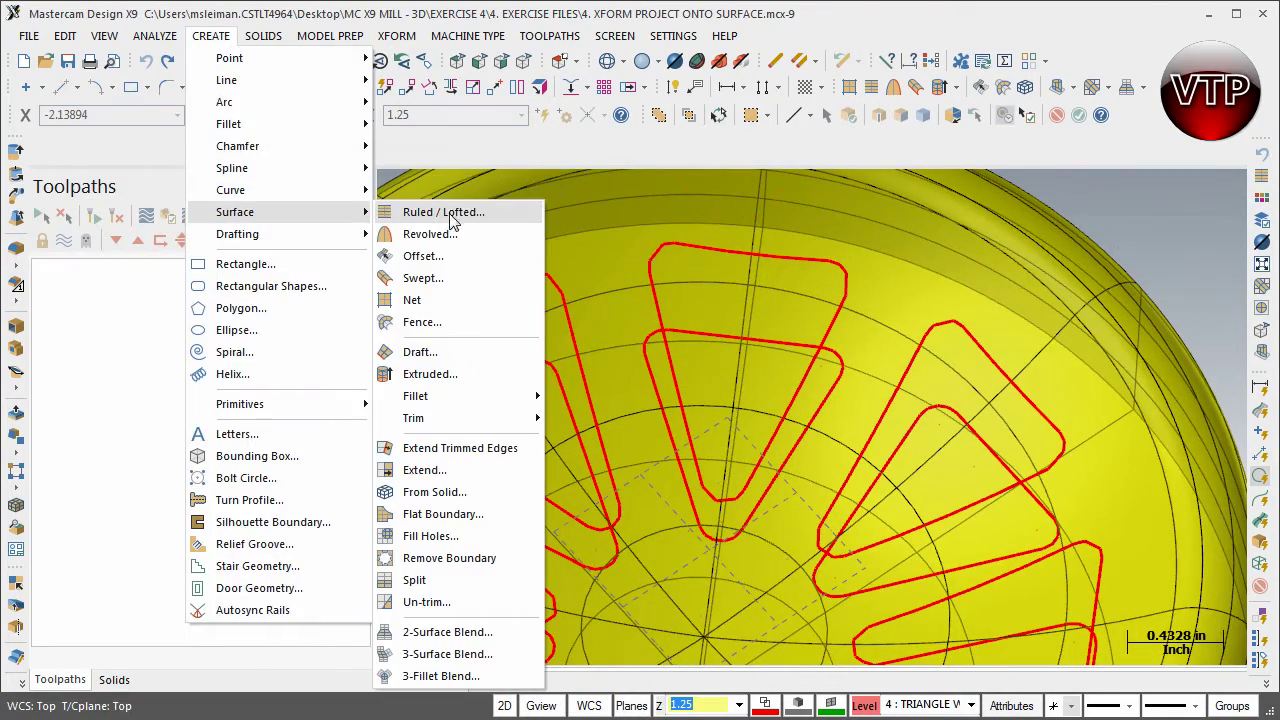
left_click(421, 214)
left_click(811, 262)
left_click(806, 343)
left_click(123, 594)
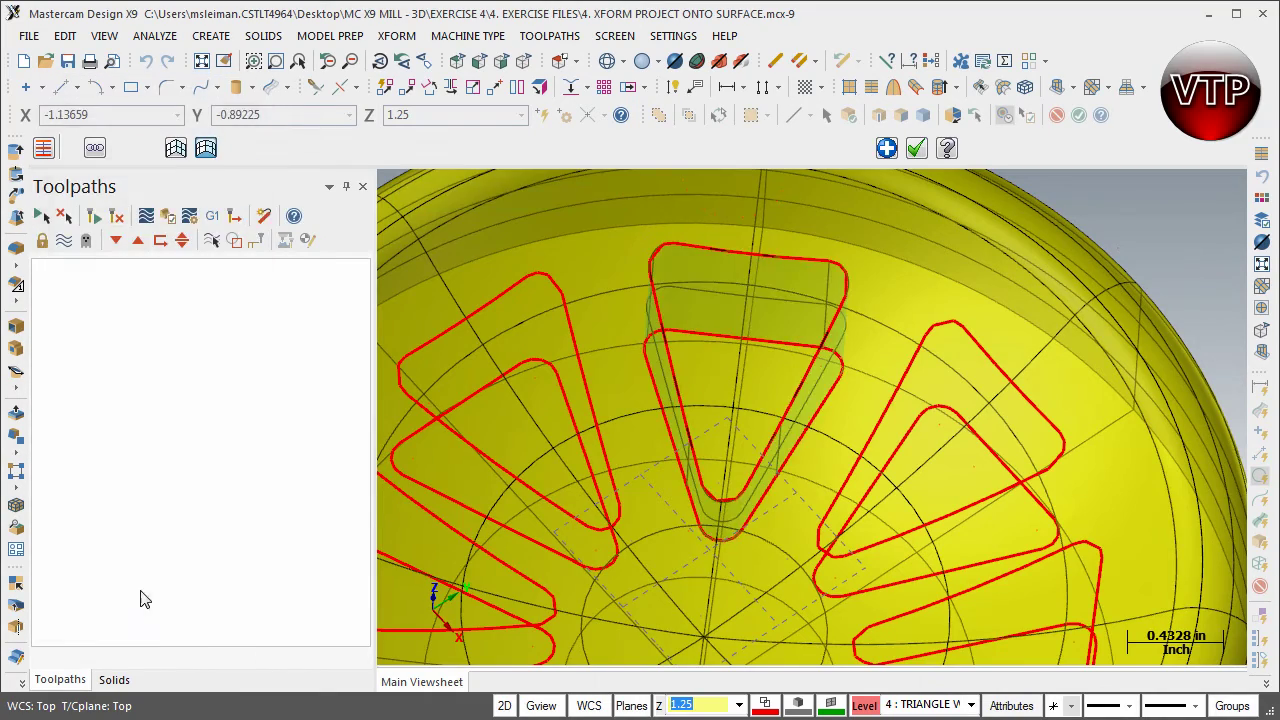
mouse_move(605, 468)
middle_mouse_down()
mouse_move(680, 457)
mouse_move(586, 446)
mouse_move(503, 483)
mouse_move(626, 451)
mouse_move(600, 446)
mouse_move(623, 451)
middle_mouse_up()
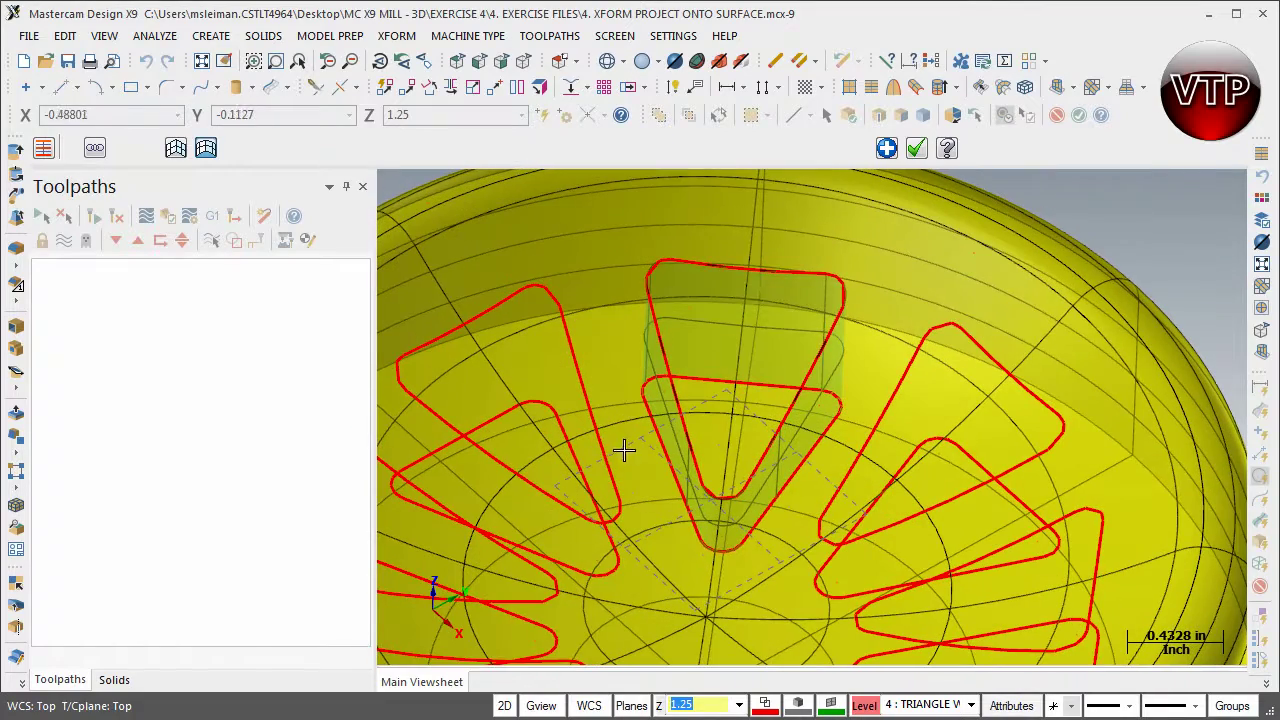
left_click(889, 148)
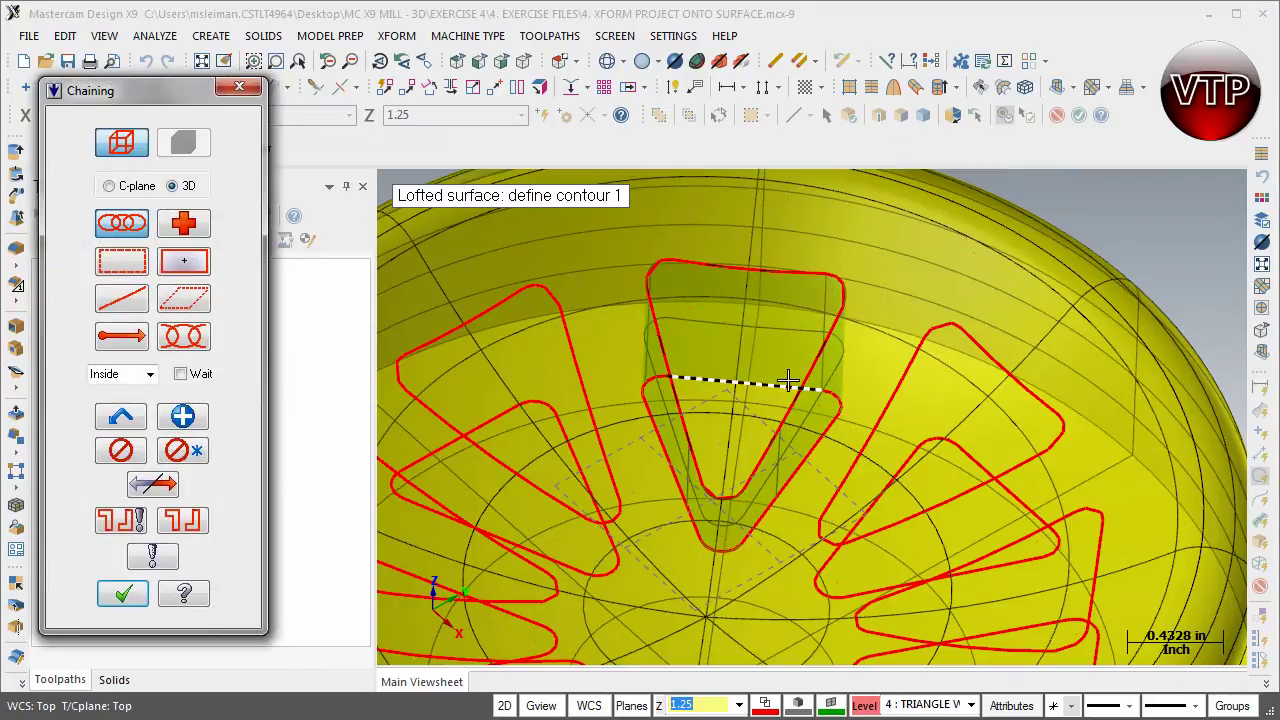
Step: Loft walls for the right triangle and the next triangle around the bowl
left_click(916, 352)
left_click(907, 457)
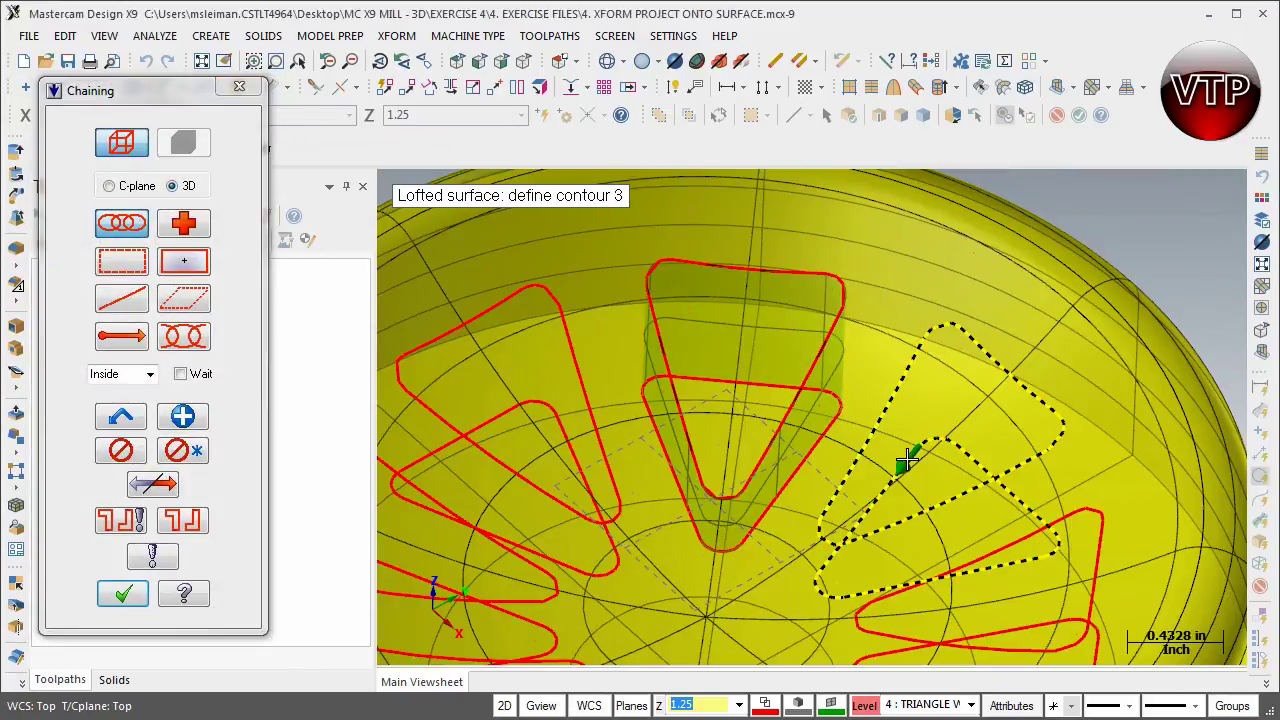
left_click(123, 594)
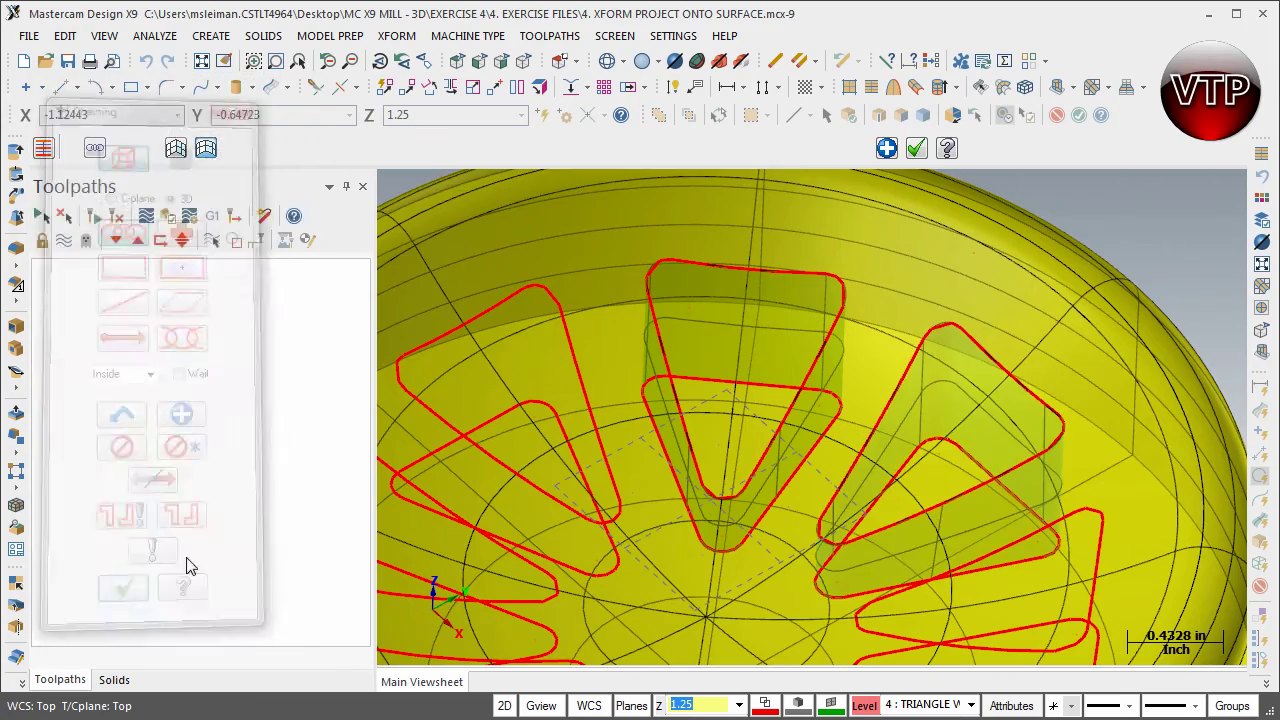
left_click(887, 148)
middle_click_drag(720, 455, 1089, 240)
left_click(1035, 232)
left_click(1013, 320)
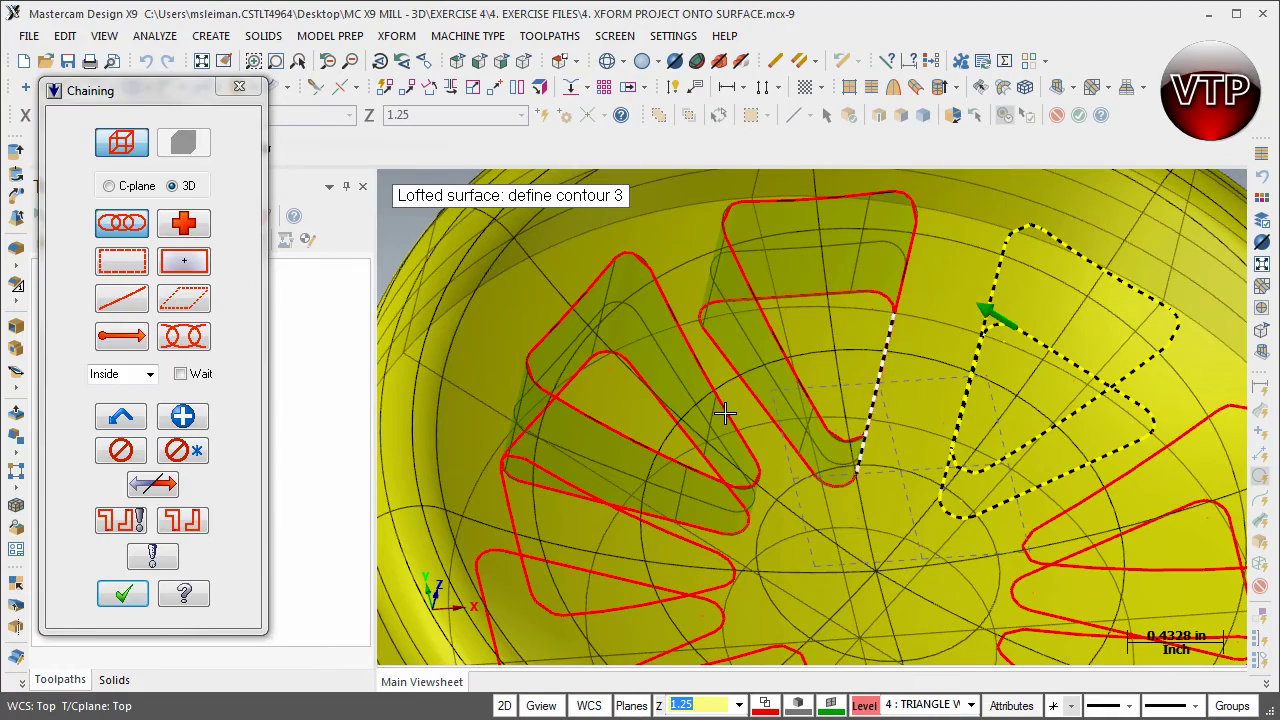
left_click(123, 594)
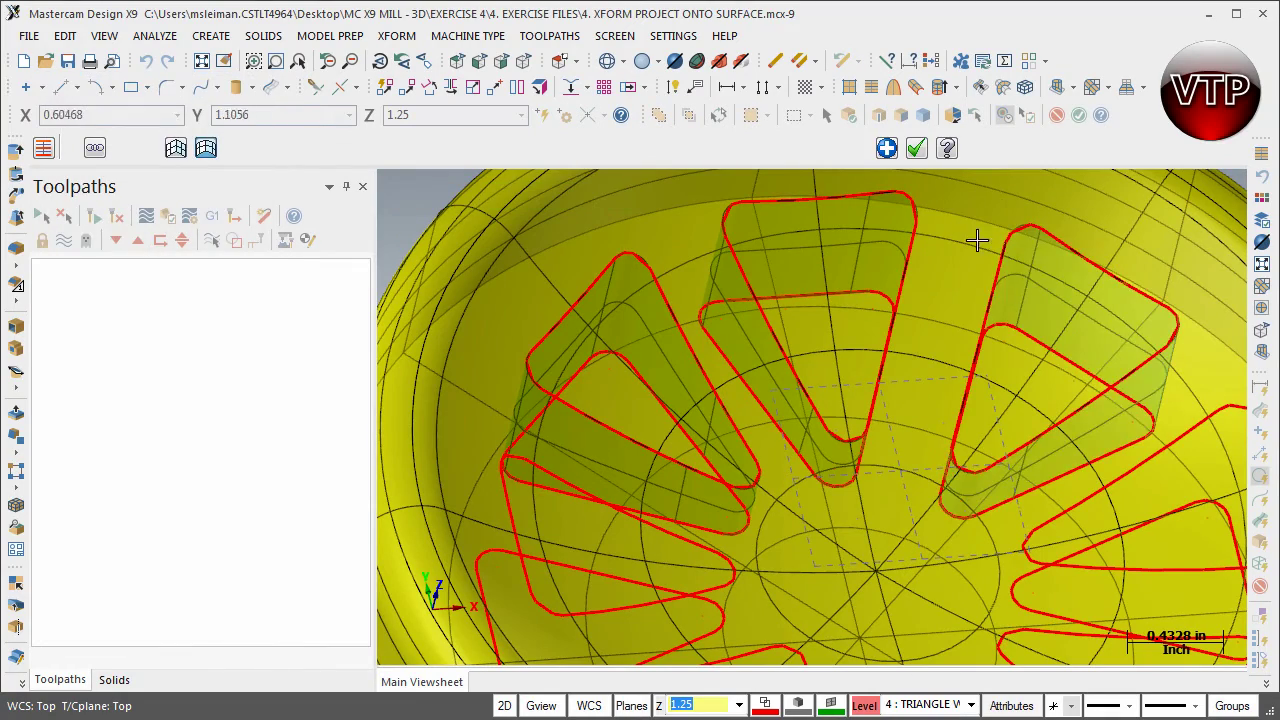
left_click(888, 149)
Step: Loft walls for the next two triangles, including the upper-right one
middle_click_drag(929, 437, 1100, 455)
left_click(1044, 202)
left_click(1006, 280)
left_click(123, 594)
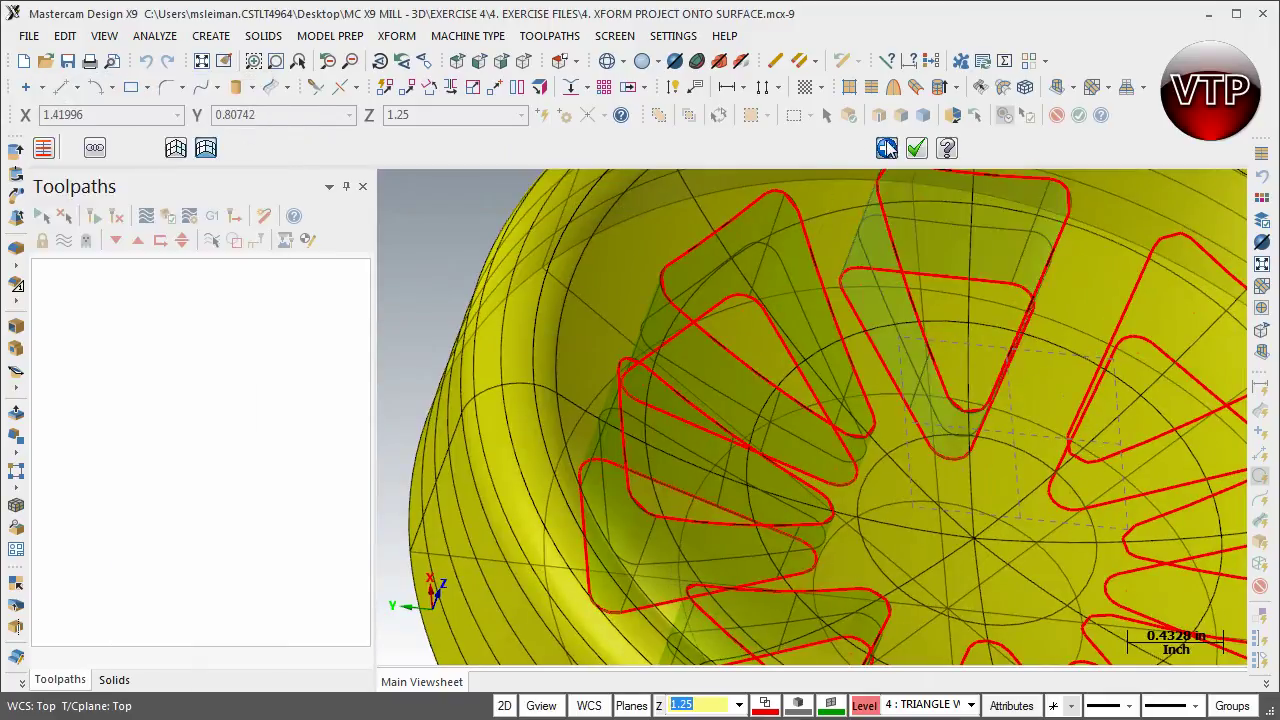
left_click(888, 149)
left_click(1178, 236)
left_click(1147, 340)
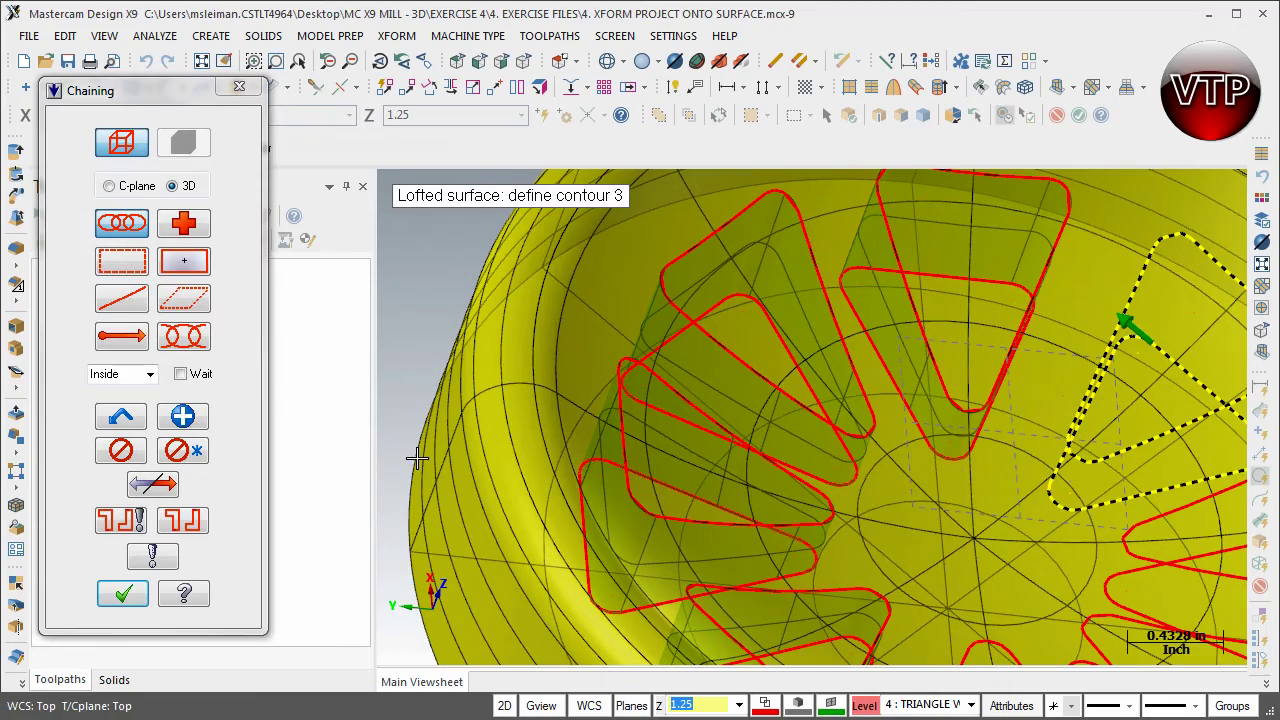
left_click(123, 594)
left_click(887, 149)
Step: Loft a wall between the next triangle's upper and lower outlines
middle_click_drag(957, 409, 1066, 357)
left_click(1104, 320)
left_click(1047, 398)
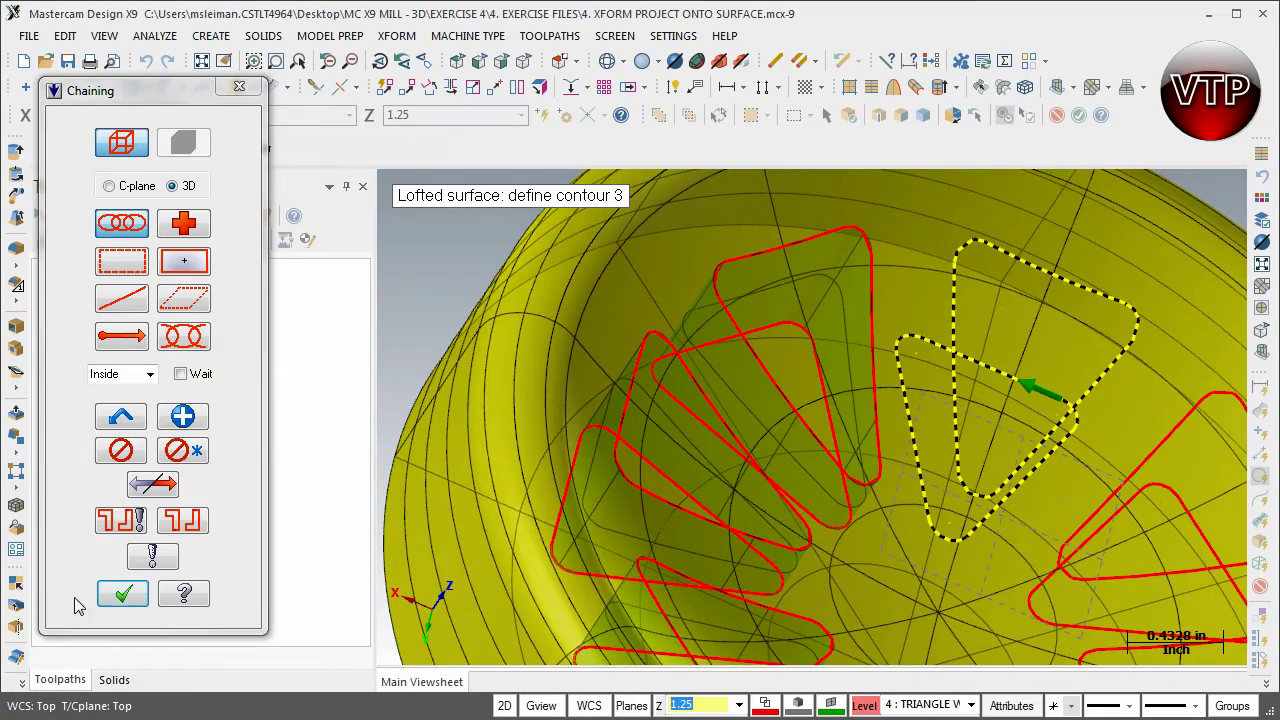
left_click(123, 594)
left_click(887, 149)
Step: Fit the bowl in view and loft walls for the upper-right and right triangles
middle_click_drag(1003, 346, 842, 280)
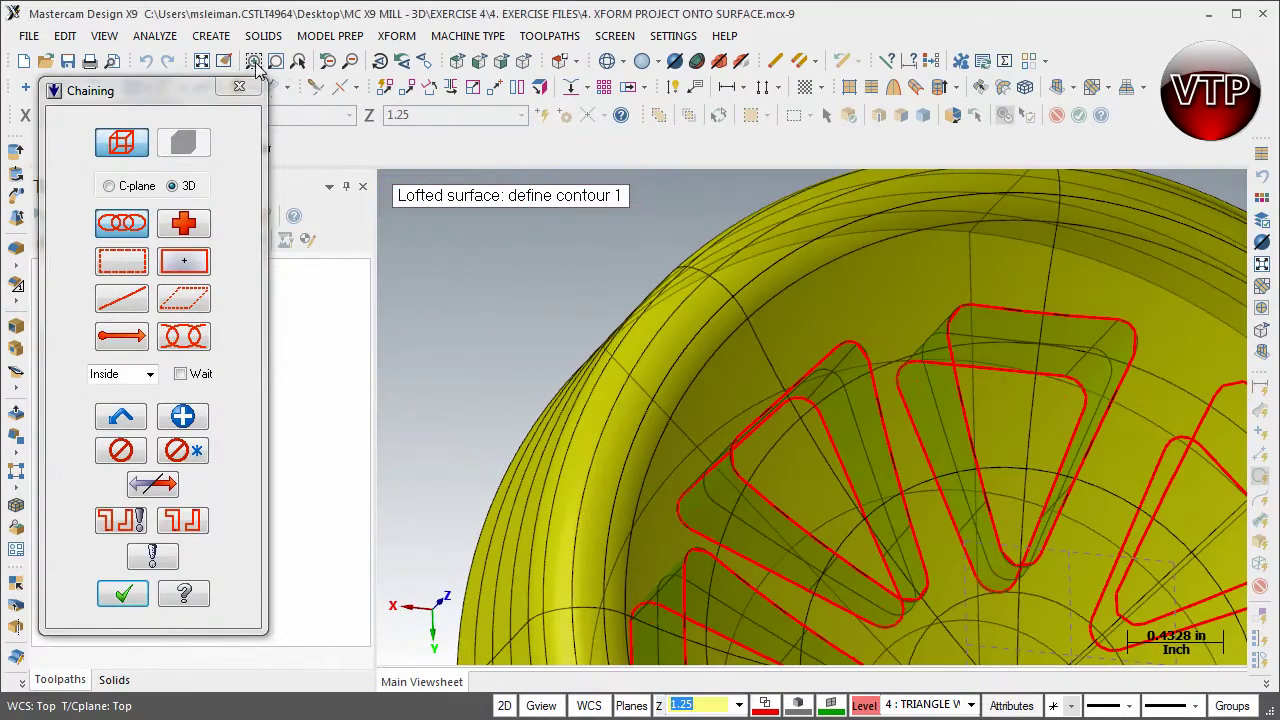
left_click(205, 61)
middle_click_drag(760, 330, 773, 448)
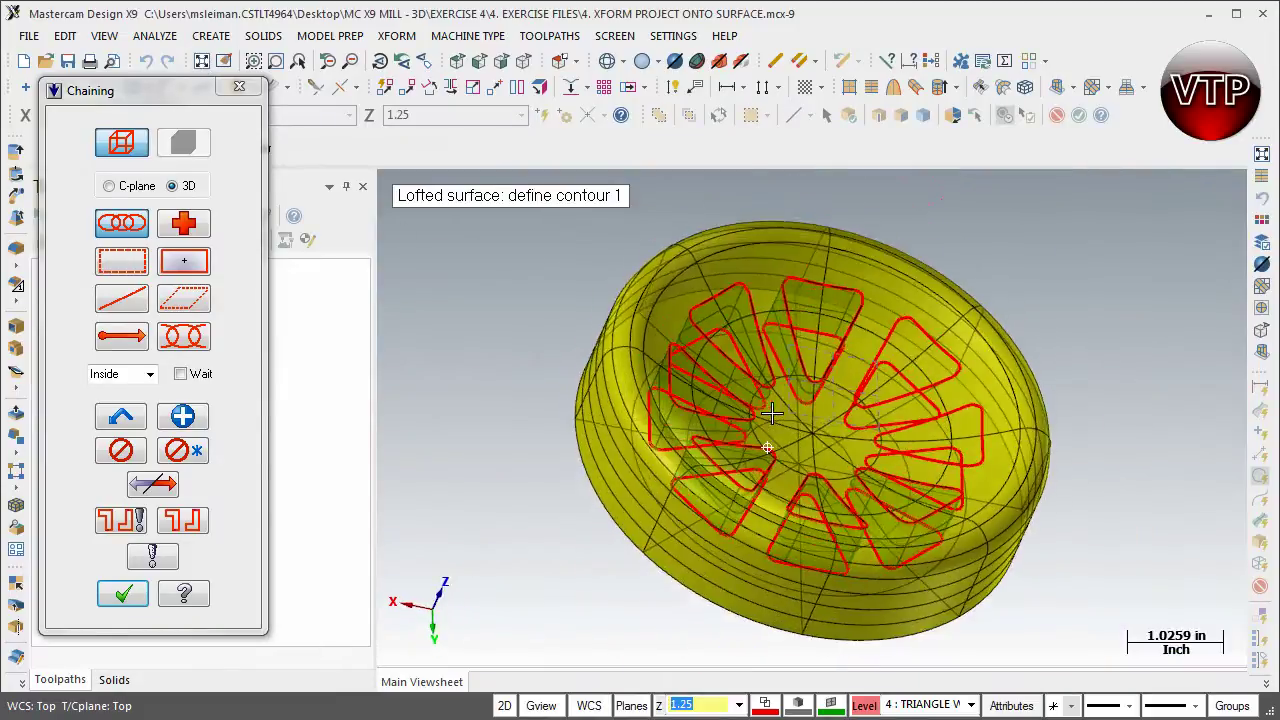
left_click(910, 345)
left_click(913, 358)
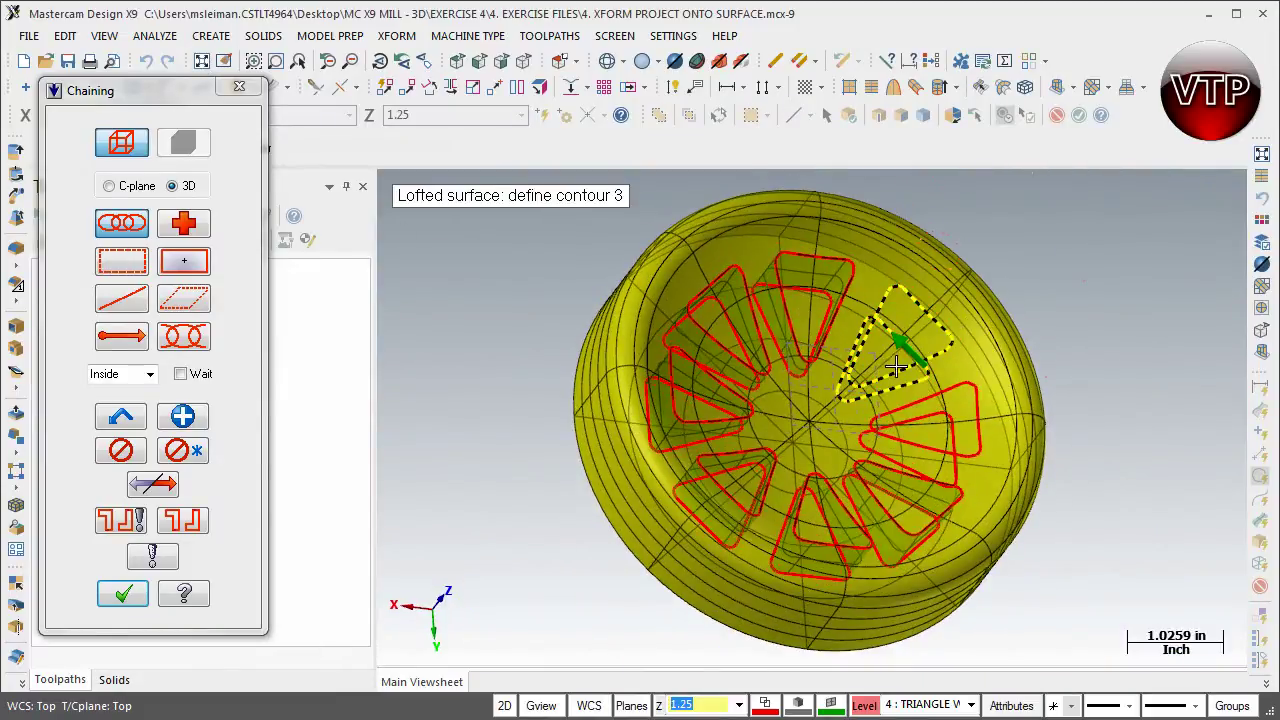
left_click(150, 560)
left_click(887, 149)
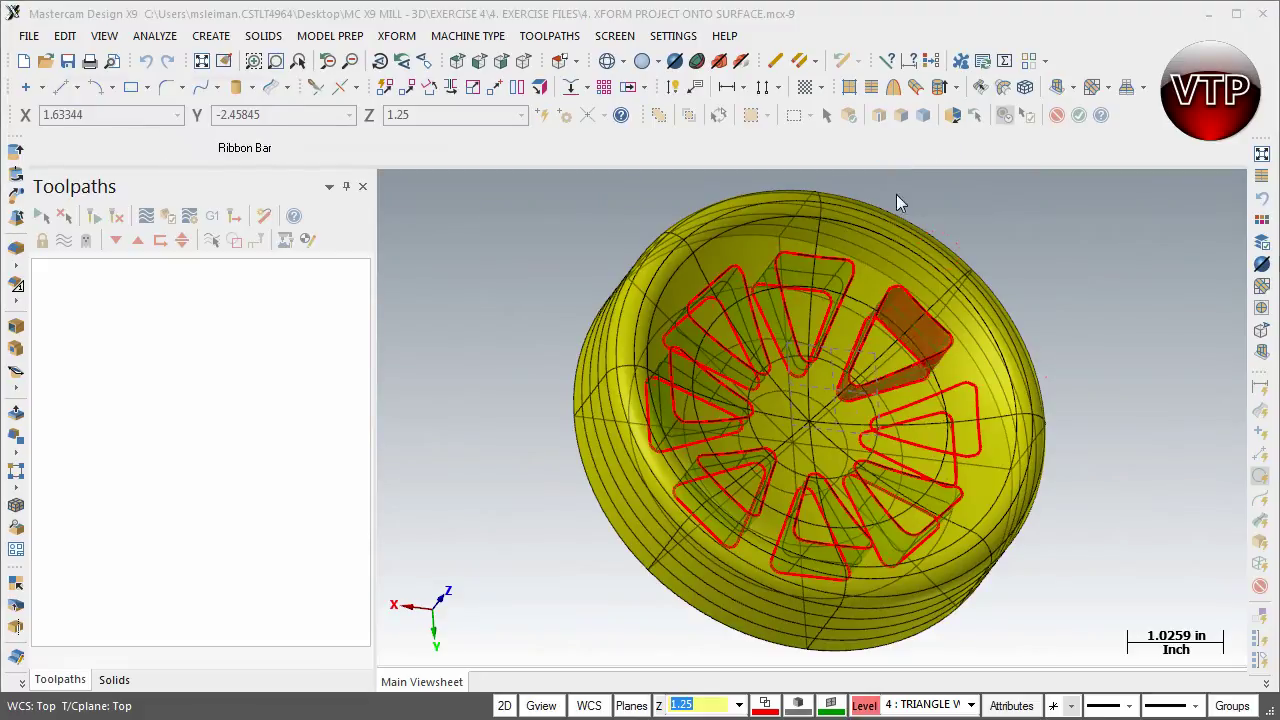
left_click(978, 400)
left_click(952, 432)
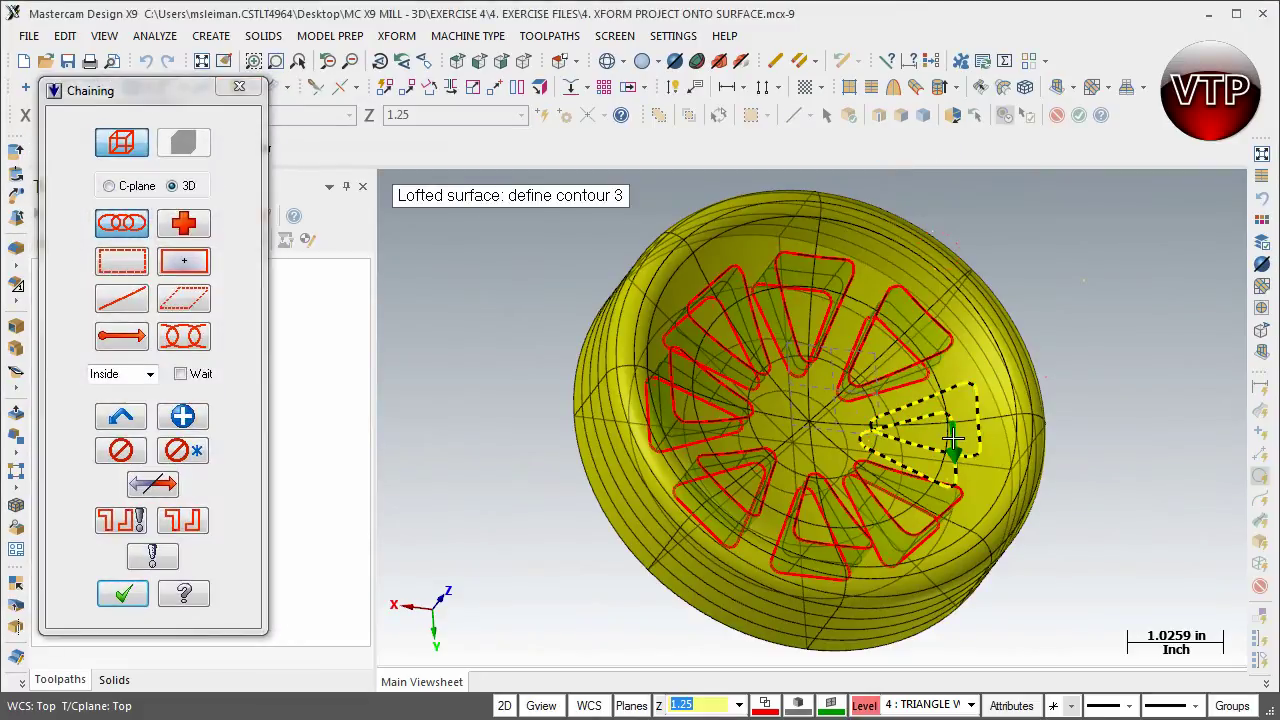
left_click(122, 594)
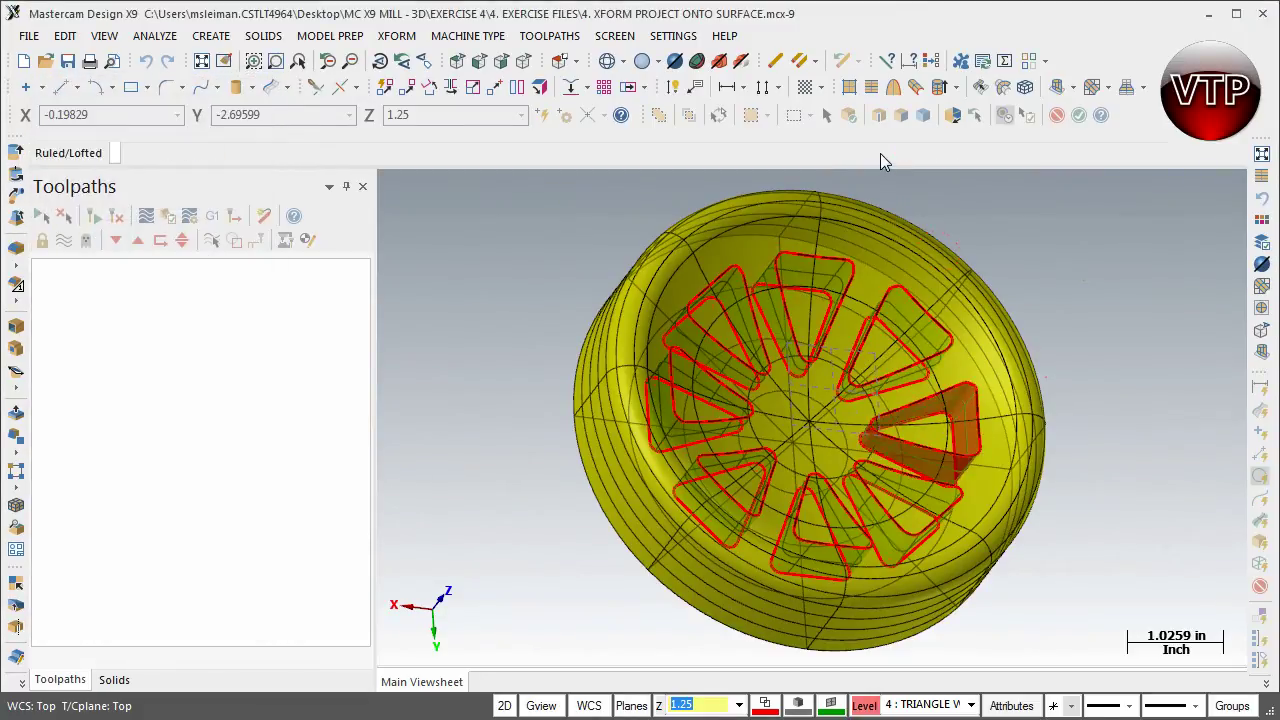
left_click(887, 149)
Step: Finish the loft command and show the whole bowl fitted in isometric view
mouse_move(820, 334)
middle_mouse_down()
mouse_move(786, 370)
mouse_move(836, 320)
mouse_move(810, 324)
middle_mouse_up()
left_click(116, 597)
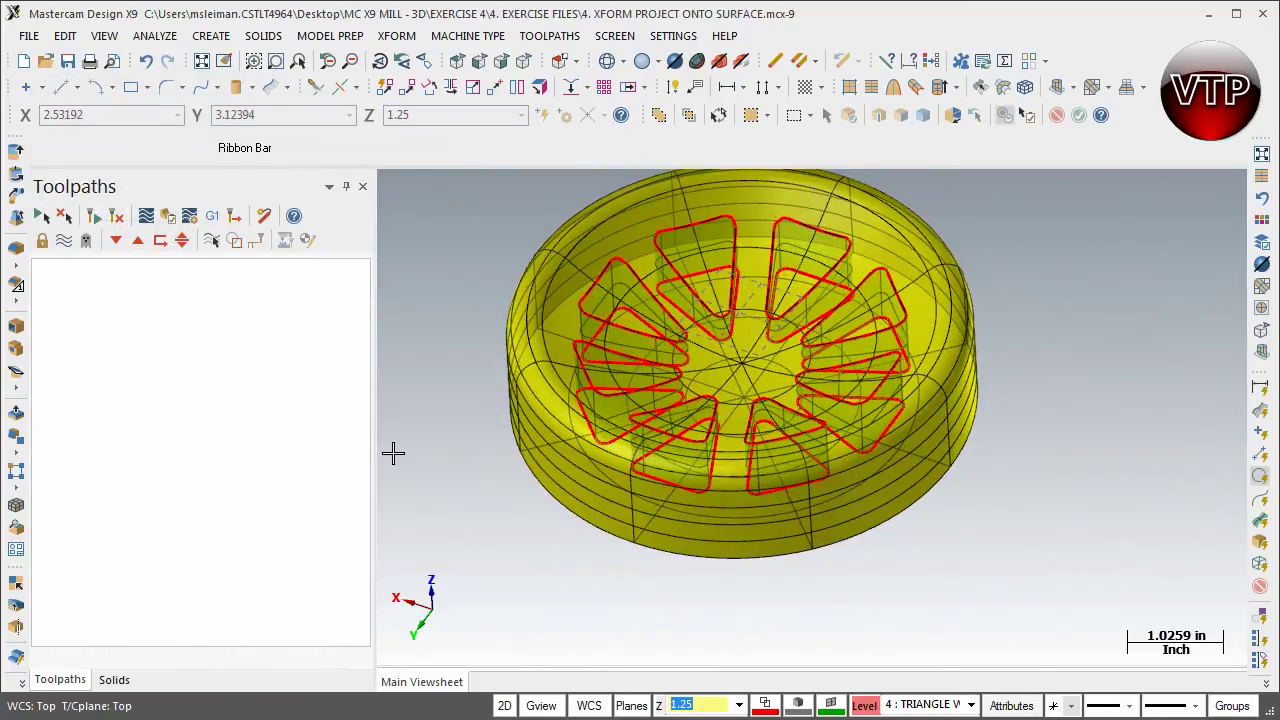
left_click(225, 64)
left_click(523, 63)
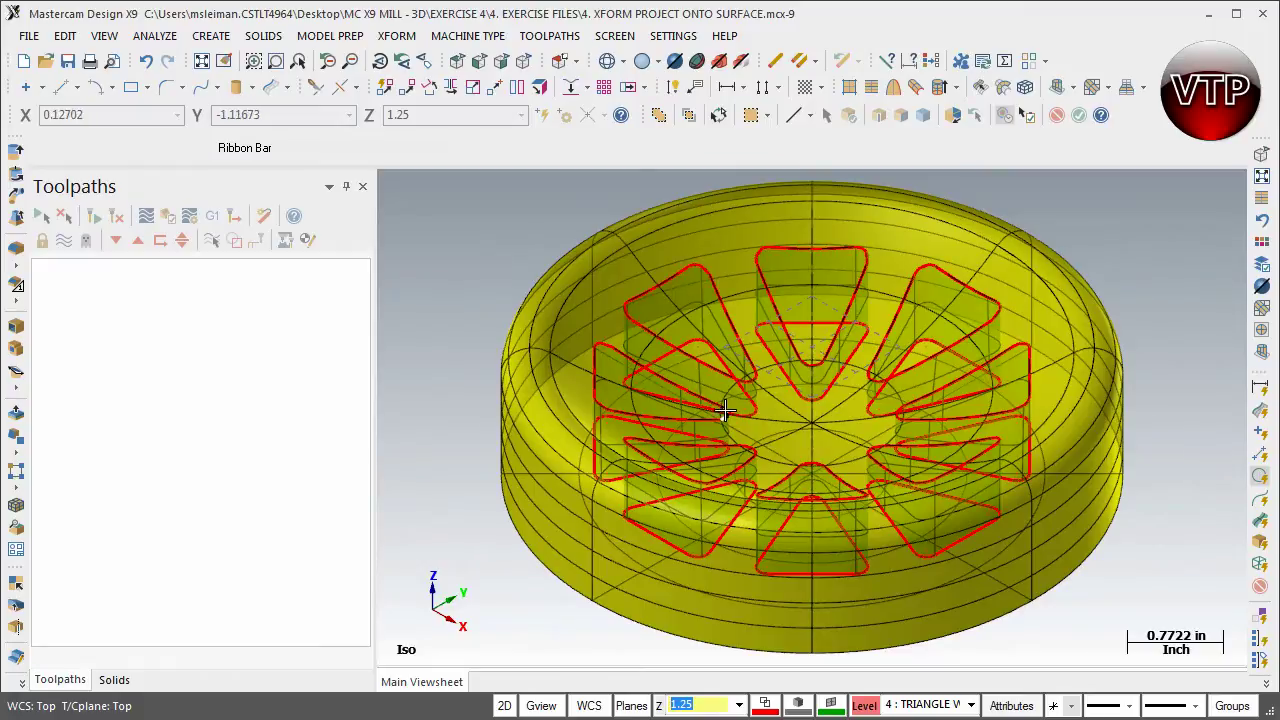
Step: Start the Trim Surfaces To Curves command from Create > Surface > Trim
left_click(209, 37)
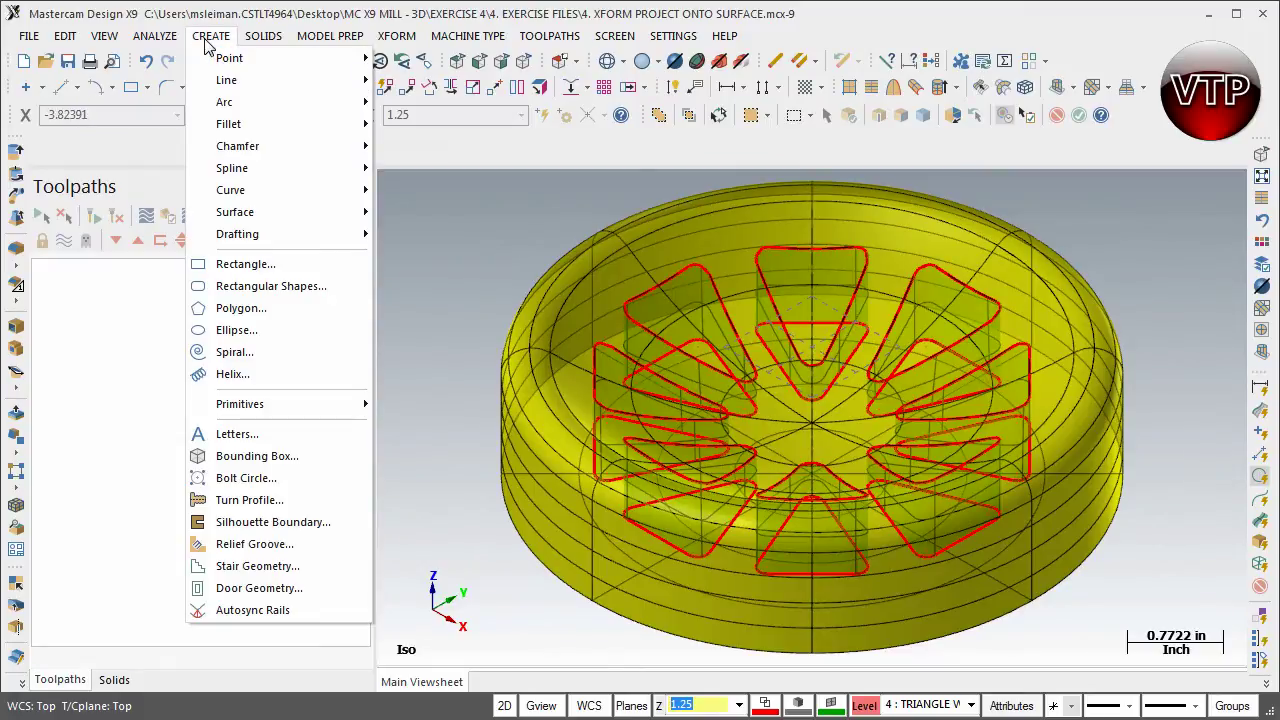
mouse_move(255, 212)
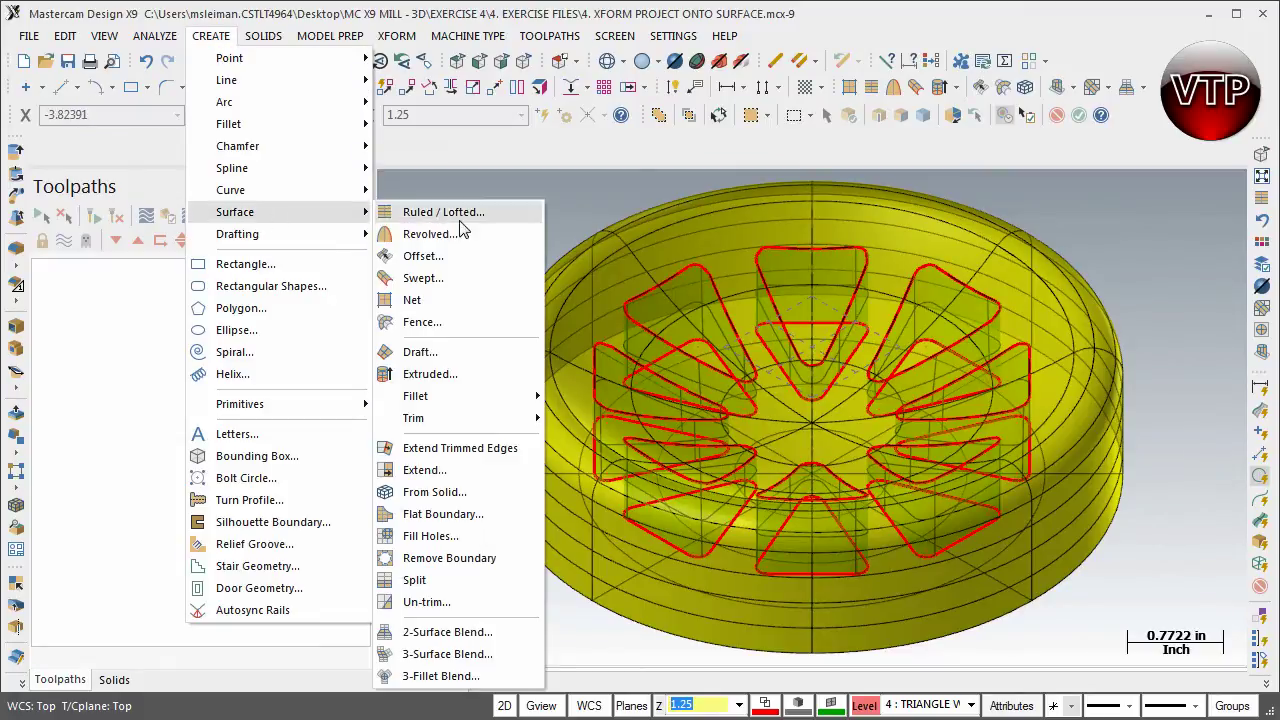
mouse_move(414, 418)
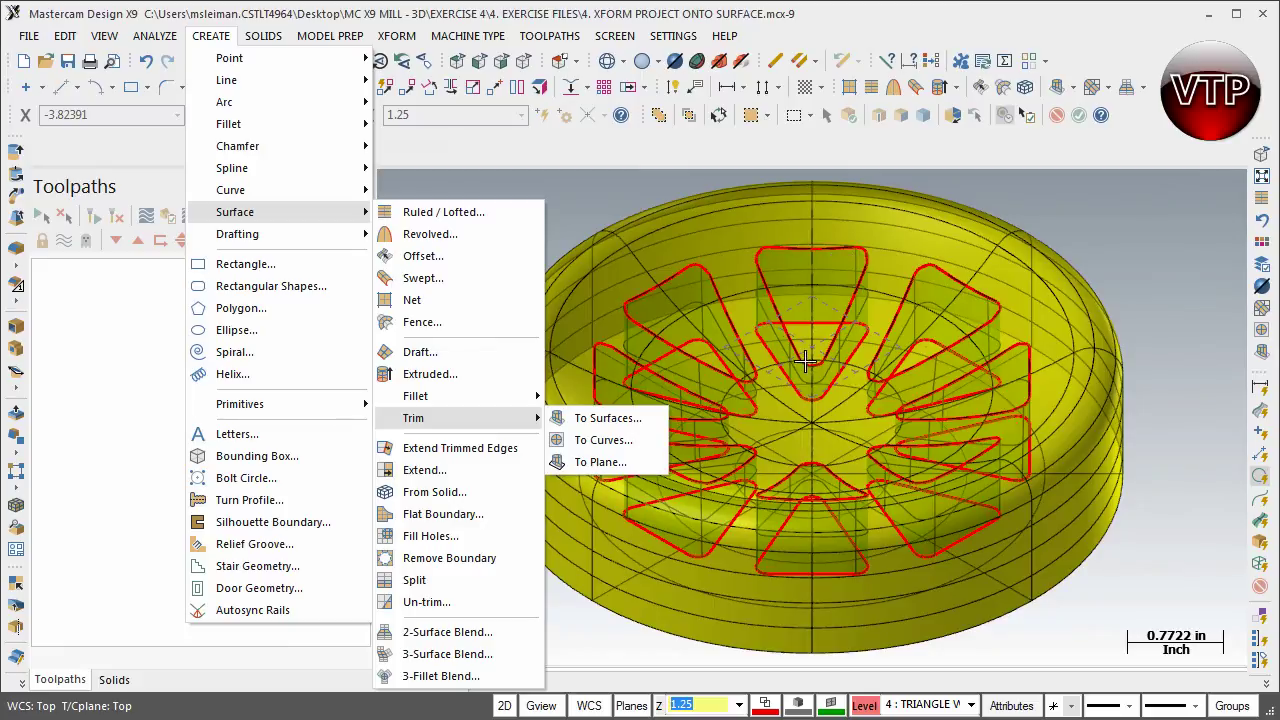
left_click(598, 441)
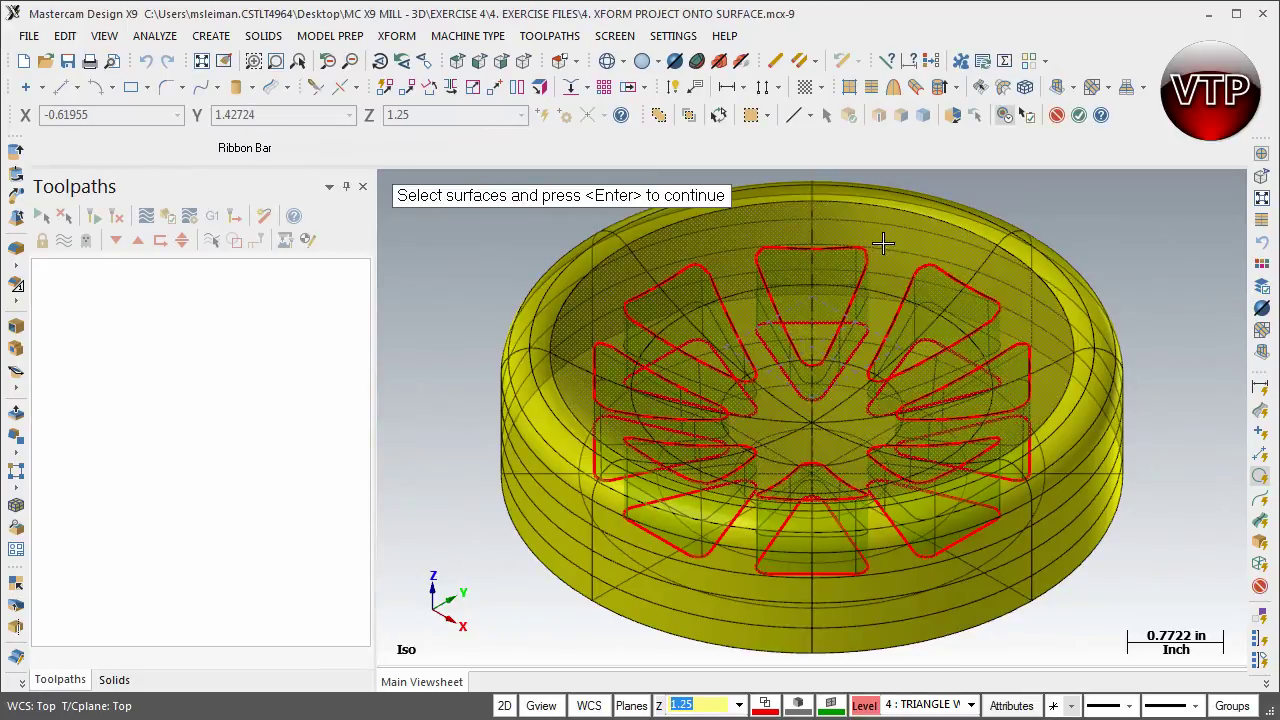
Step: Pick the inner bowl surface to trim and chain five upper triangle contours as trim curves
left_click(882, 243)
key("Return")
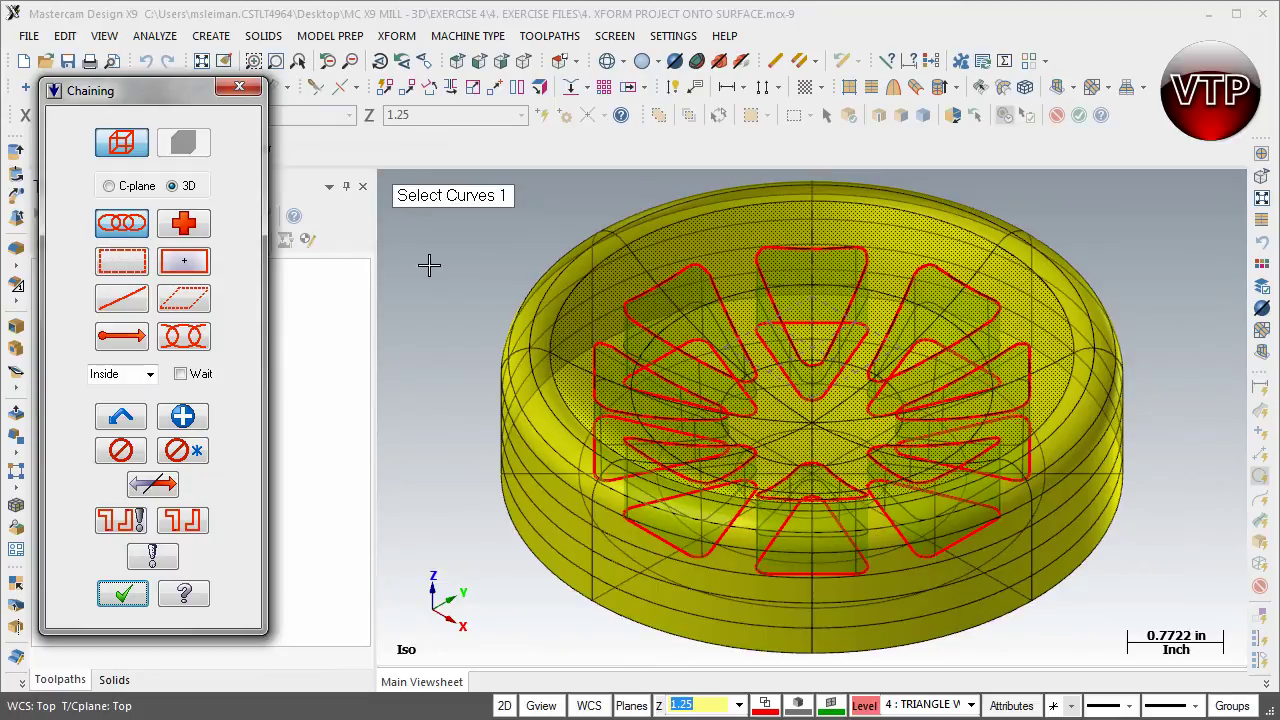
left_click(810, 248)
left_click(935, 268)
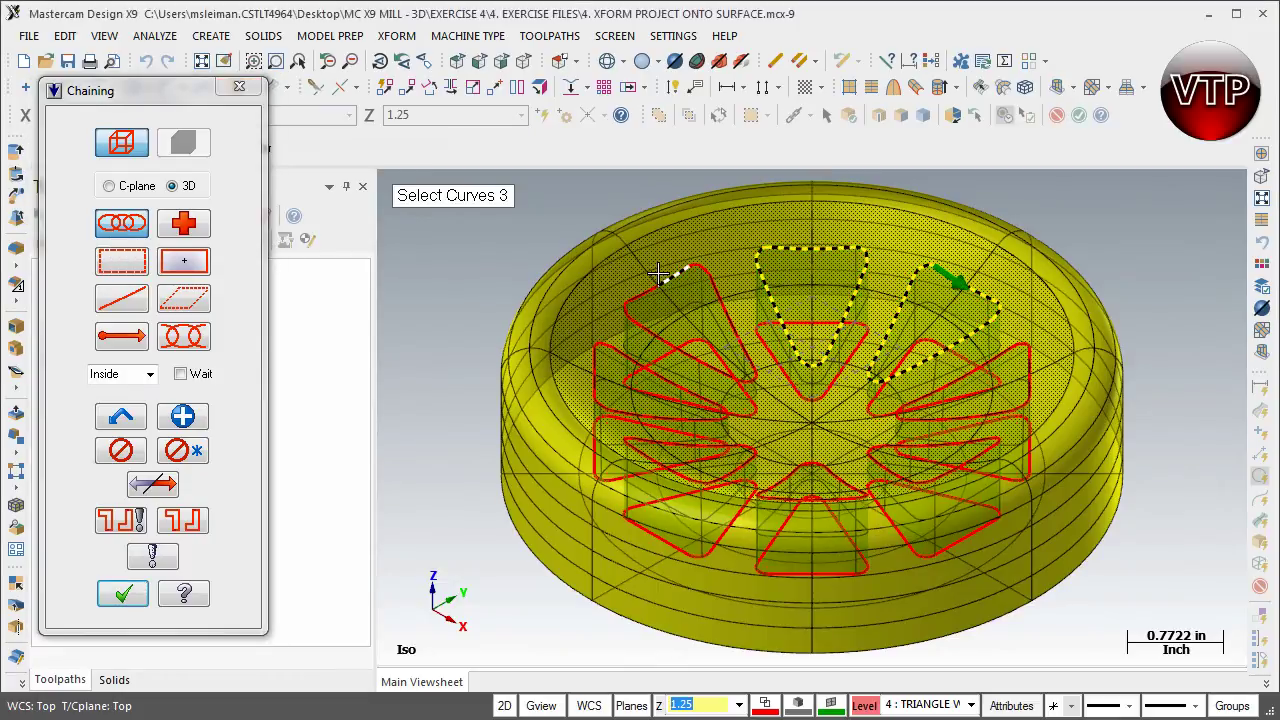
left_click(658, 282)
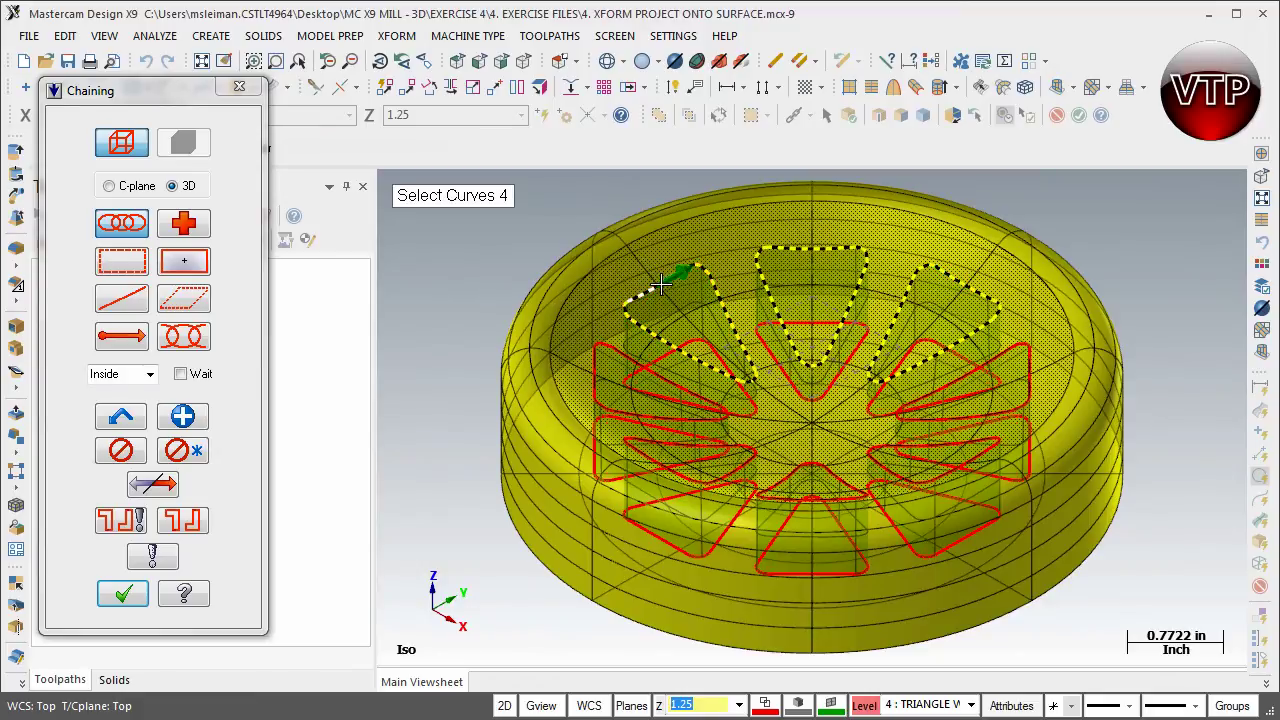
left_click(598, 356)
left_click(600, 437)
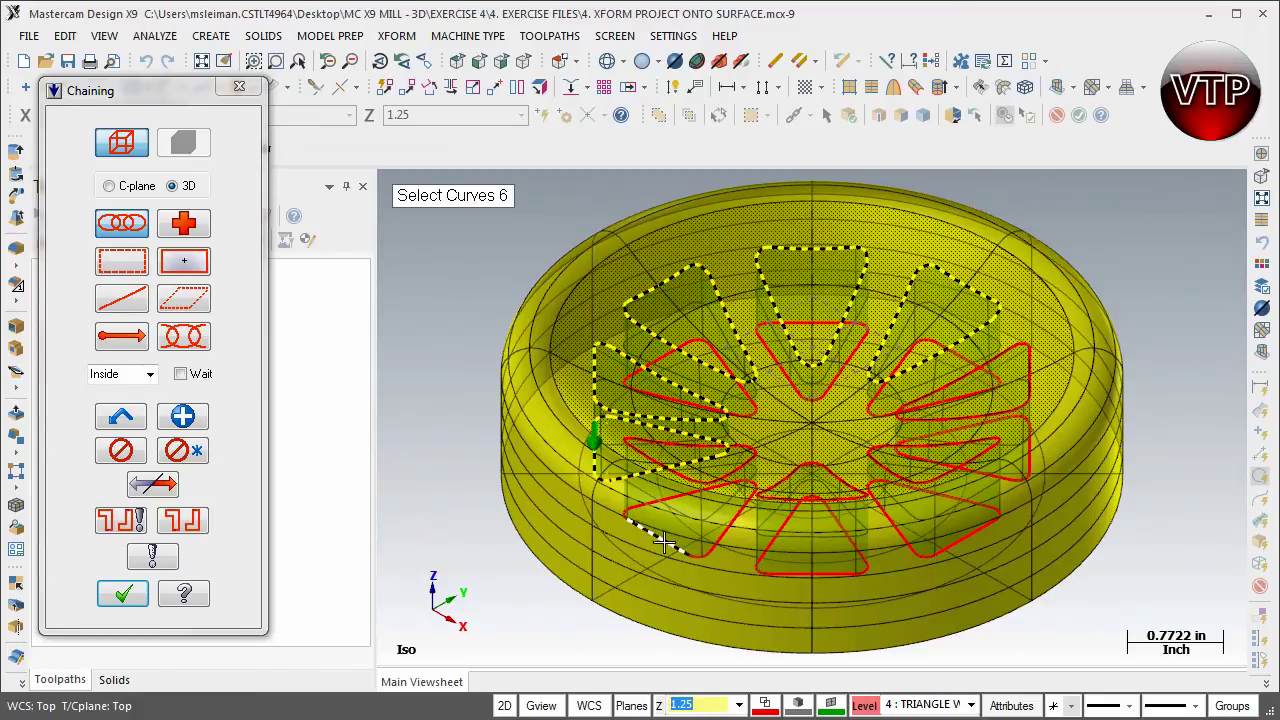
Step: Chain another triangle contour, undo and re-add the last chain, and dismiss the already-selected warning
middle_click_drag(694, 428, 754, 423)
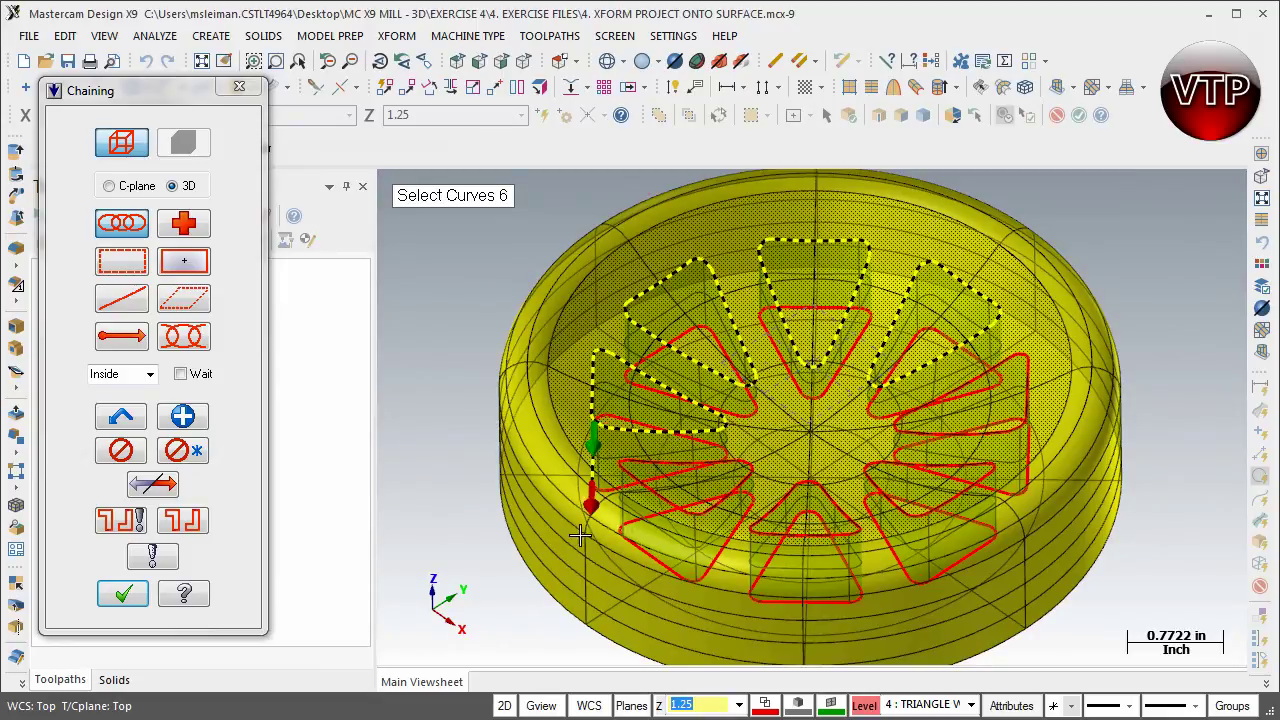
middle_click_drag(700, 470, 652, 396)
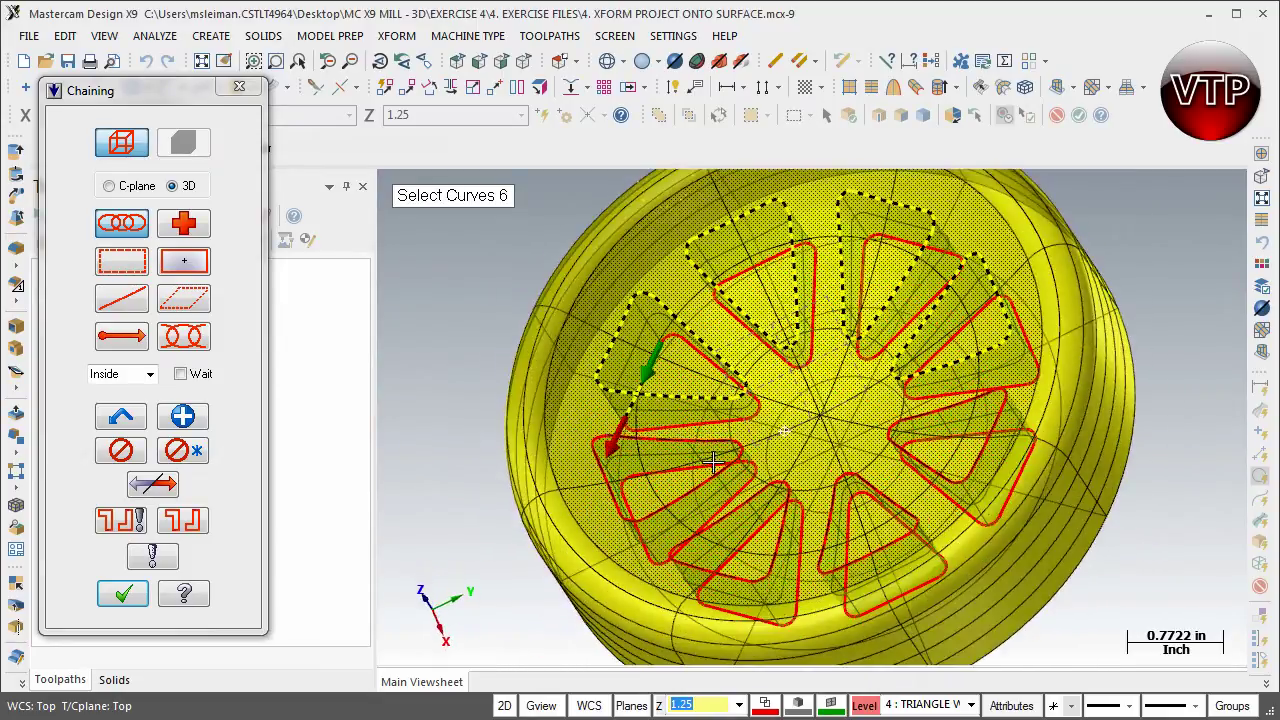
left_click(636, 384)
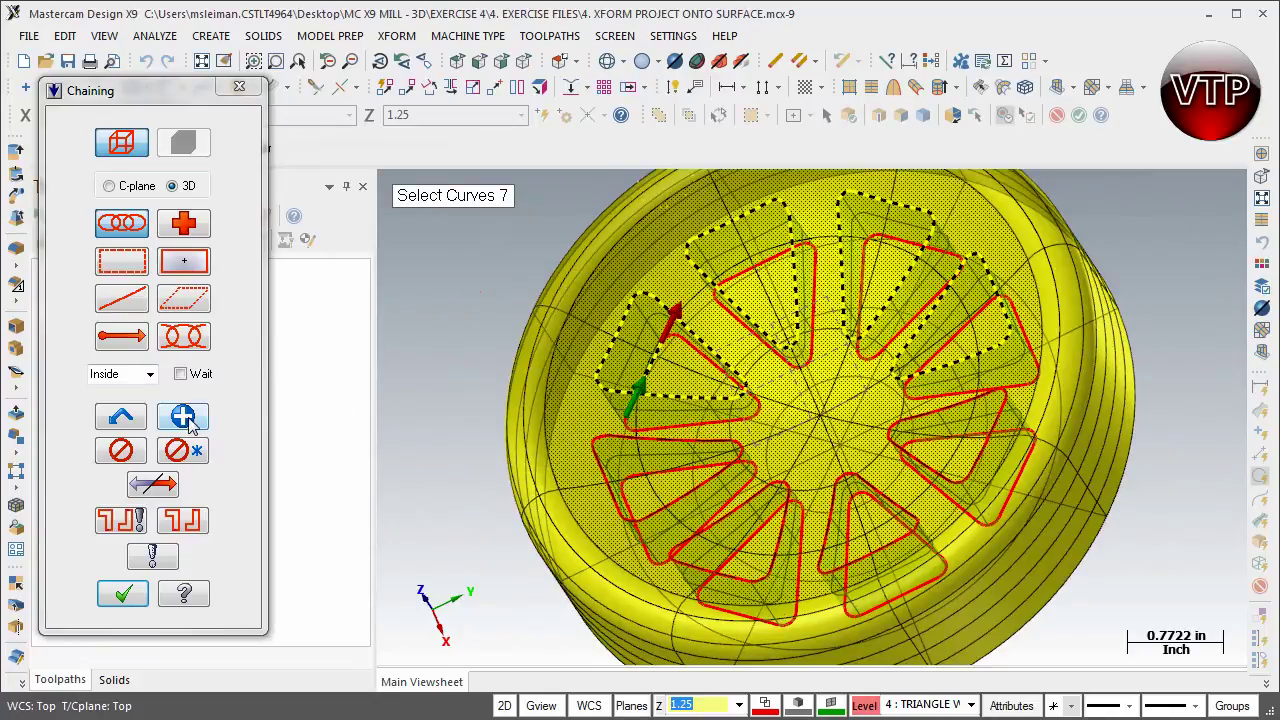
left_click(121, 451)
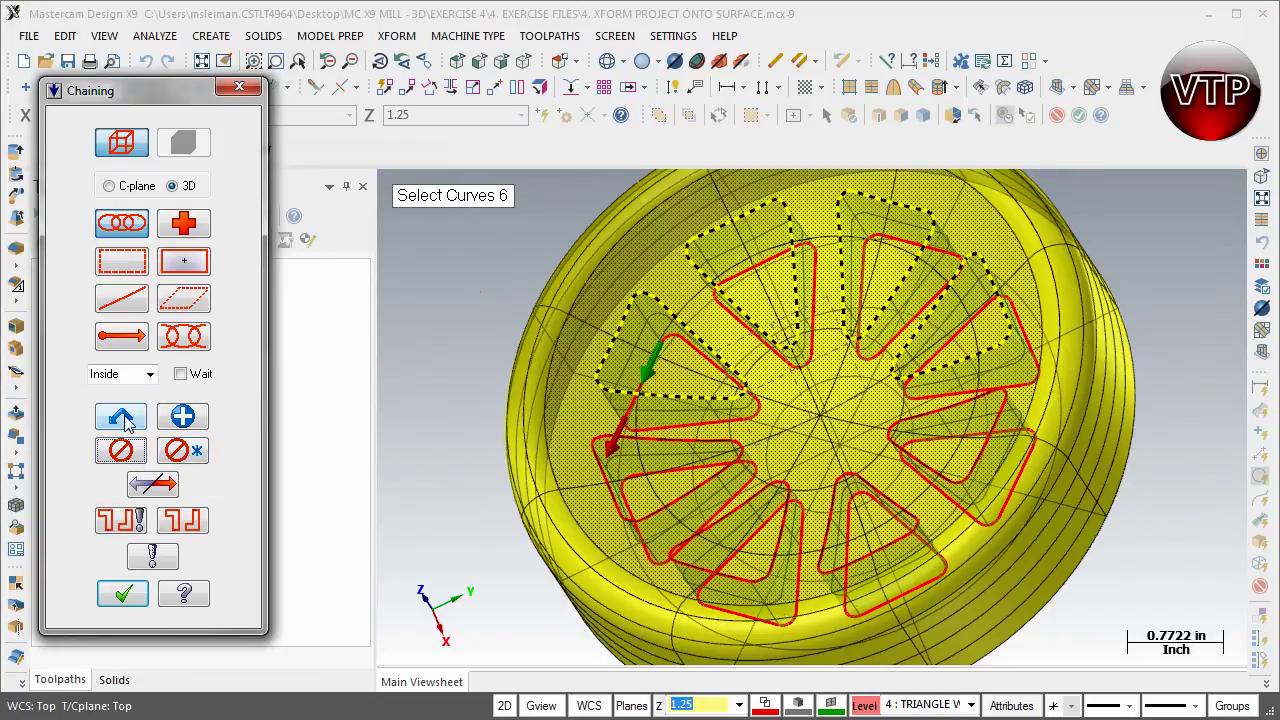
left_click(124, 424)
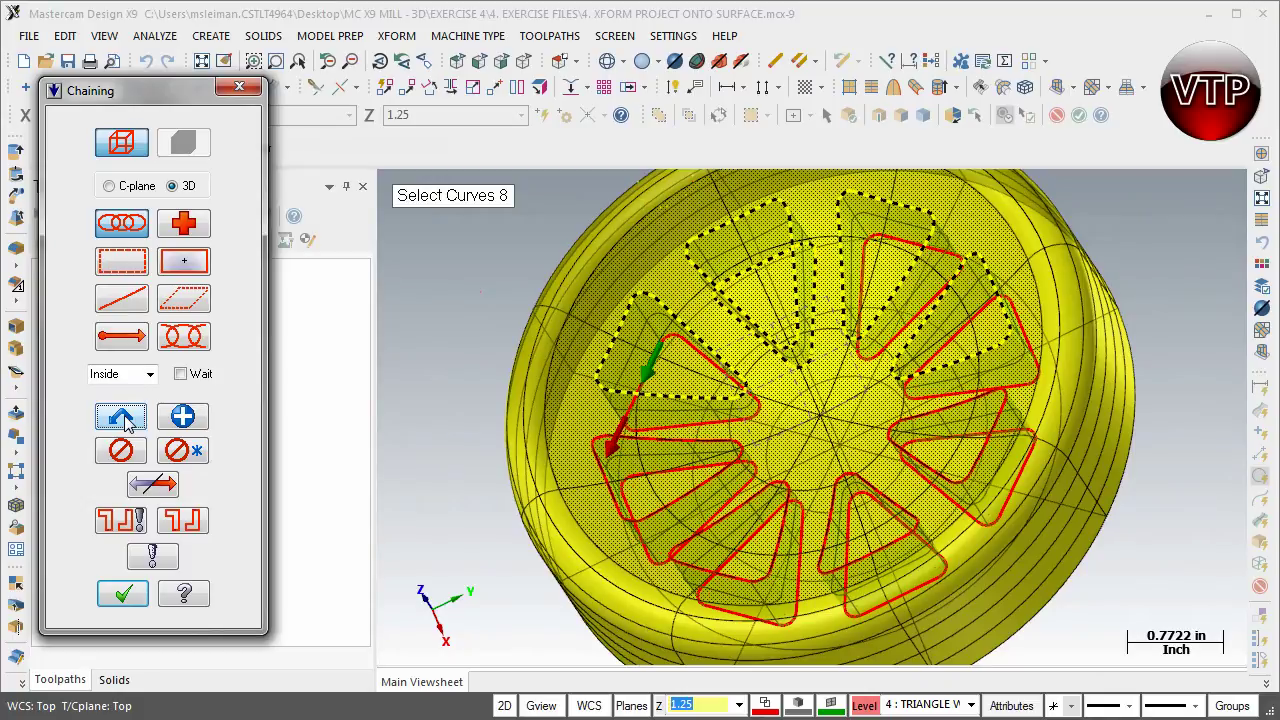
left_click(124, 424)
left_click(734, 415)
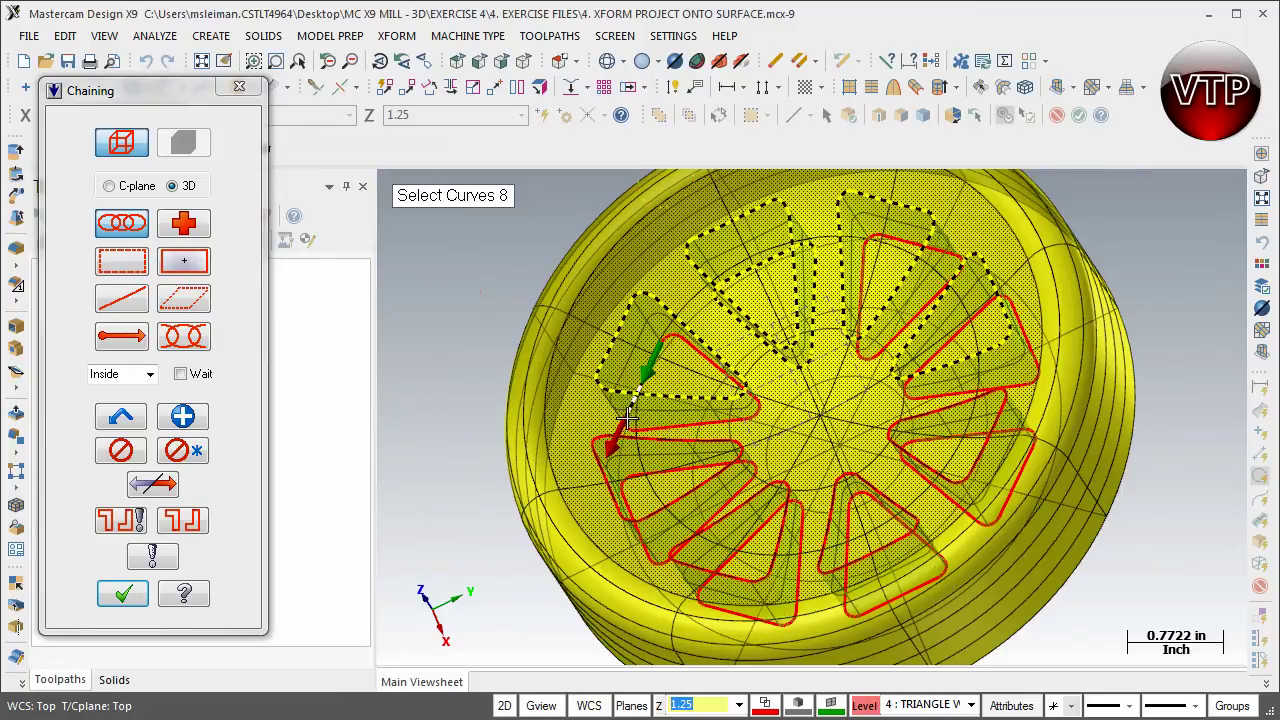
Step: Clear every chained trim contour and confirm the reset
left_click(190, 462)
left_click(640, 415)
middle_click_drag(630, 420, 845, 410)
Step: Chain all eight triangle contours around the bowl and accept them as trim curves
left_click(843, 228)
left_click(722, 233)
left_click(603, 338)
left_click(618, 455)
left_click(728, 530)
left_click(905, 527)
left_click(1020, 438)
left_click(1012, 308)
middle_click_drag(1012, 308, 1012, 436)
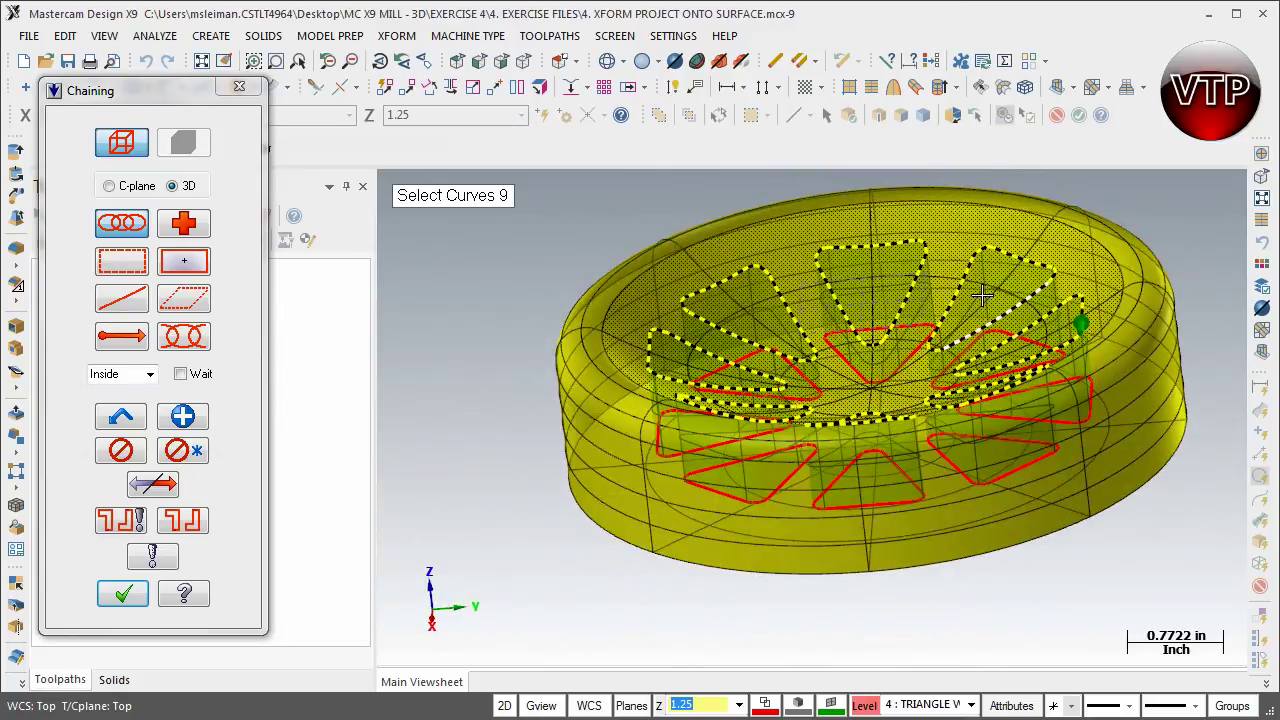
left_click(123, 598)
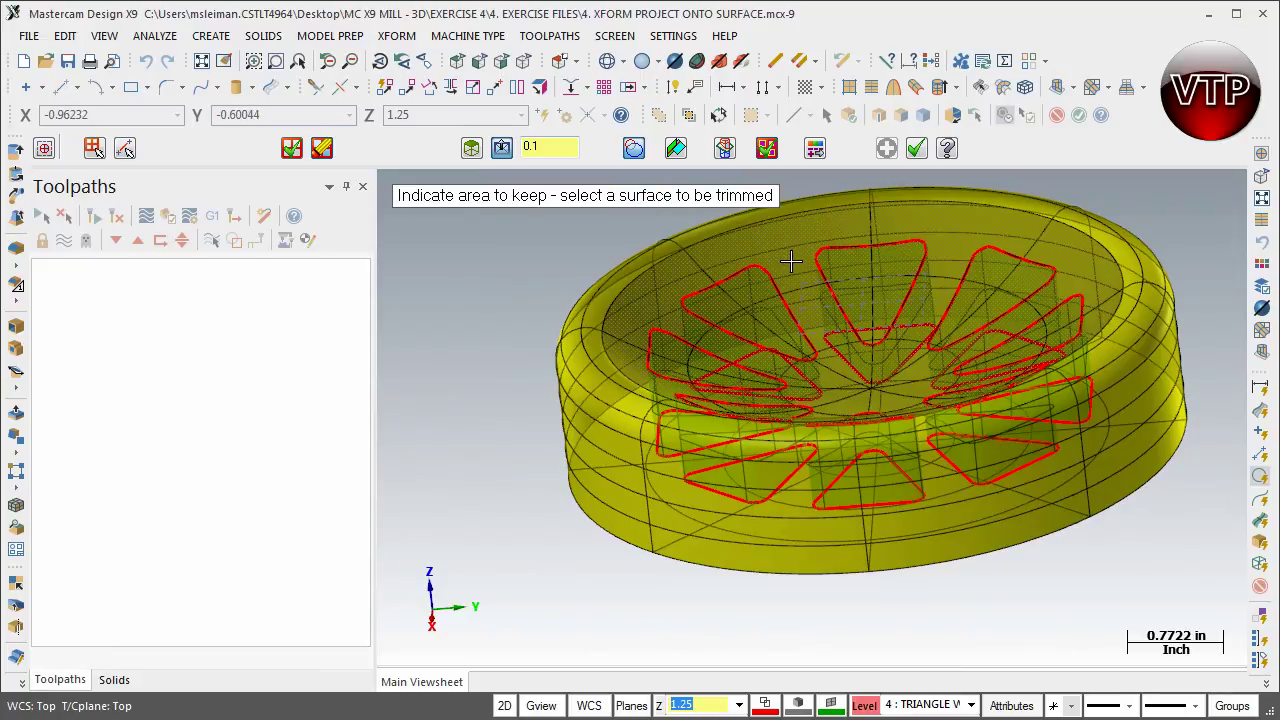
Step: Pick the bowl, mark the area outside the contours to keep, and accept the trim
left_click(790, 261)
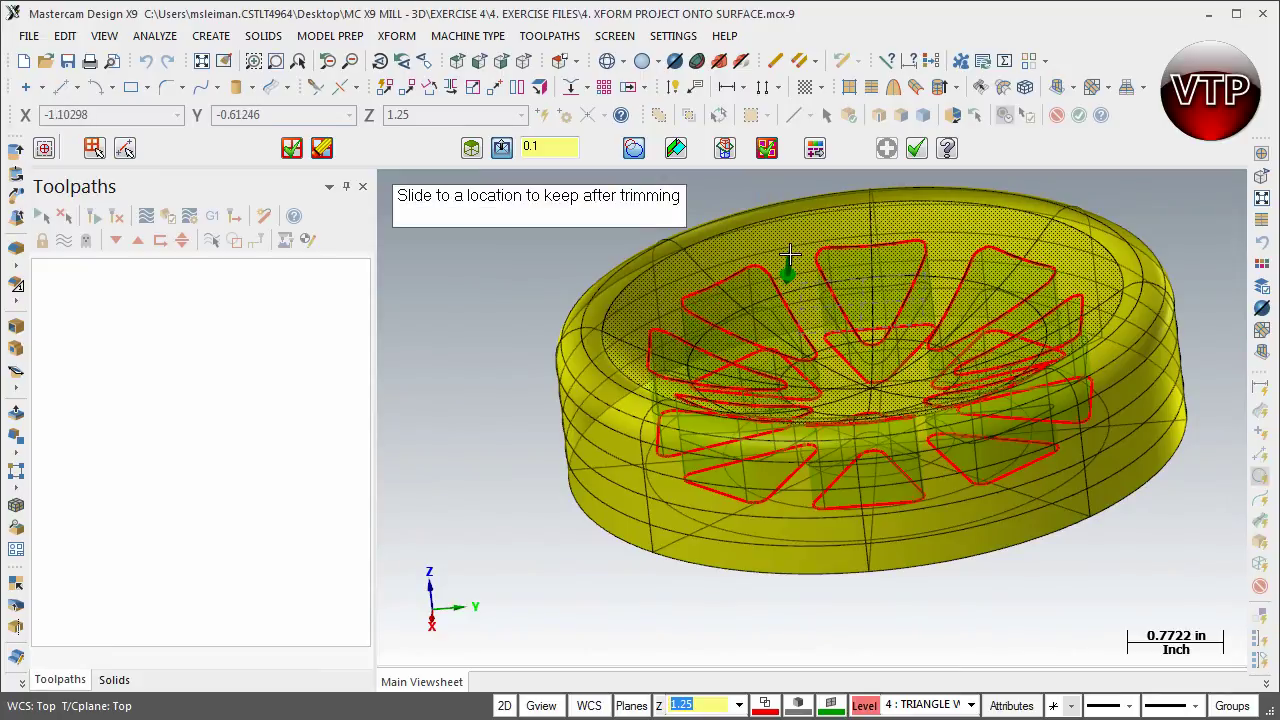
middle_click_drag(795, 260, 838, 287)
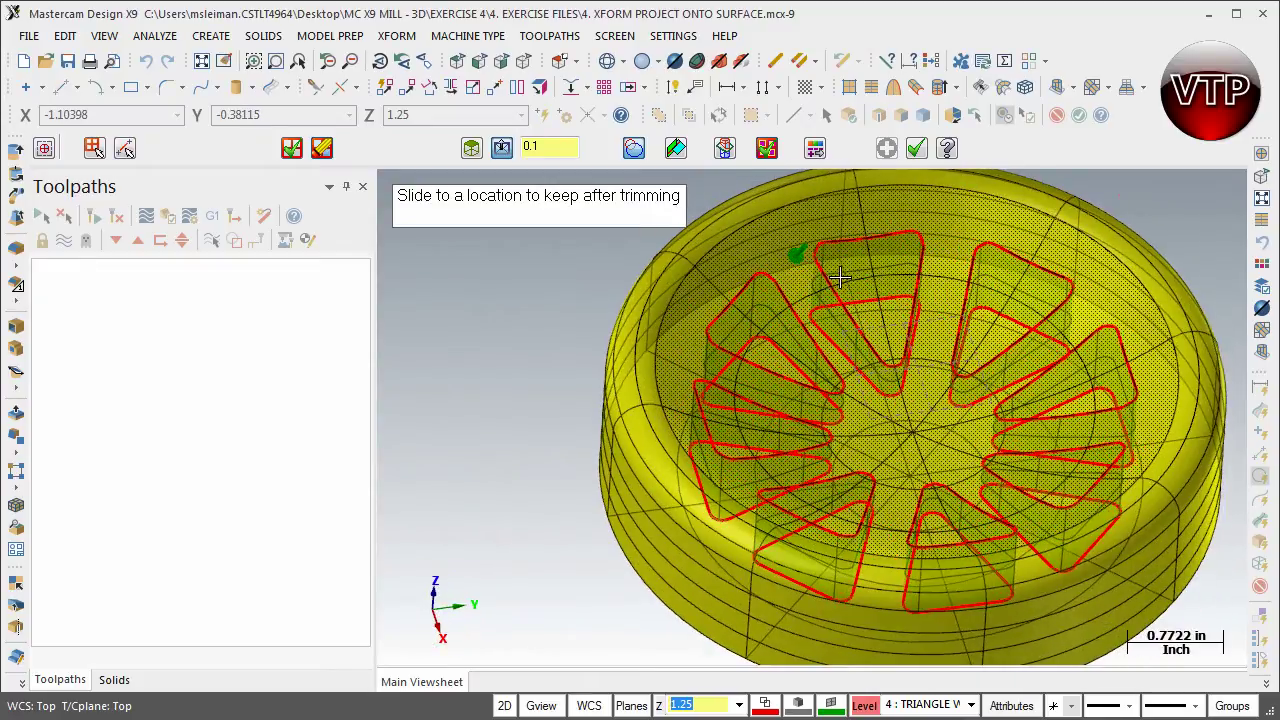
left_click(838, 277)
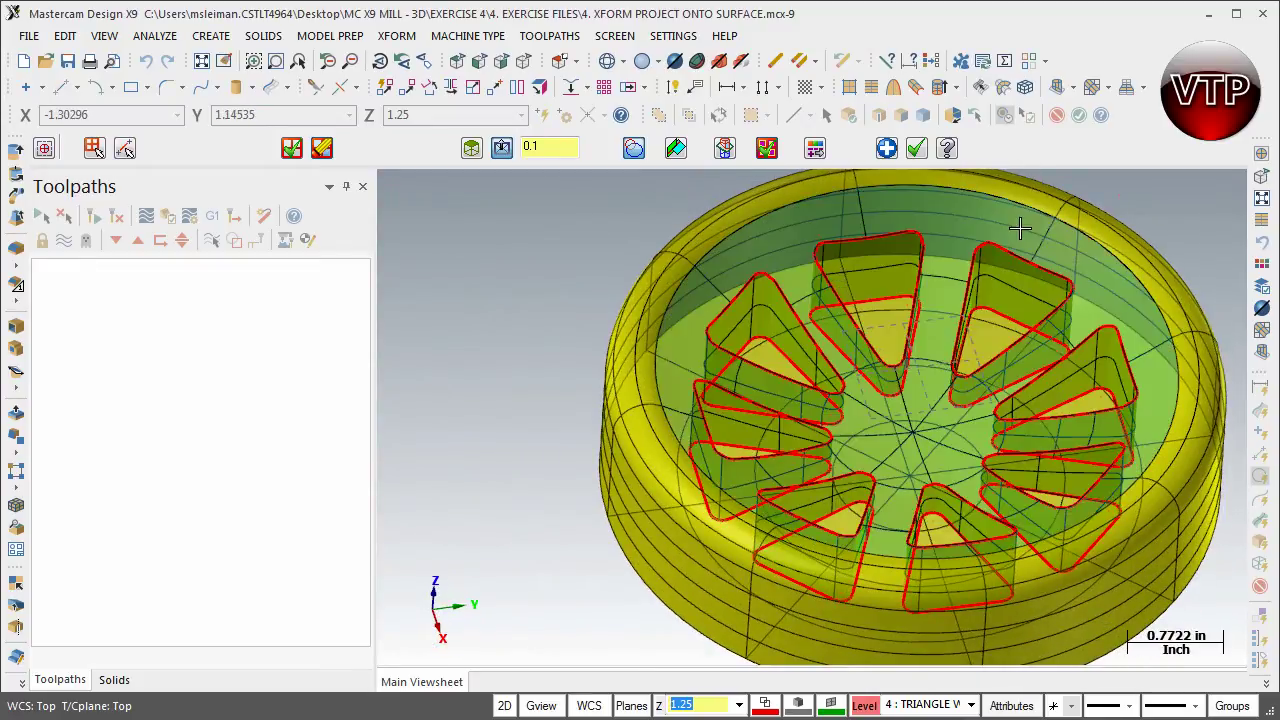
left_click(886, 150)
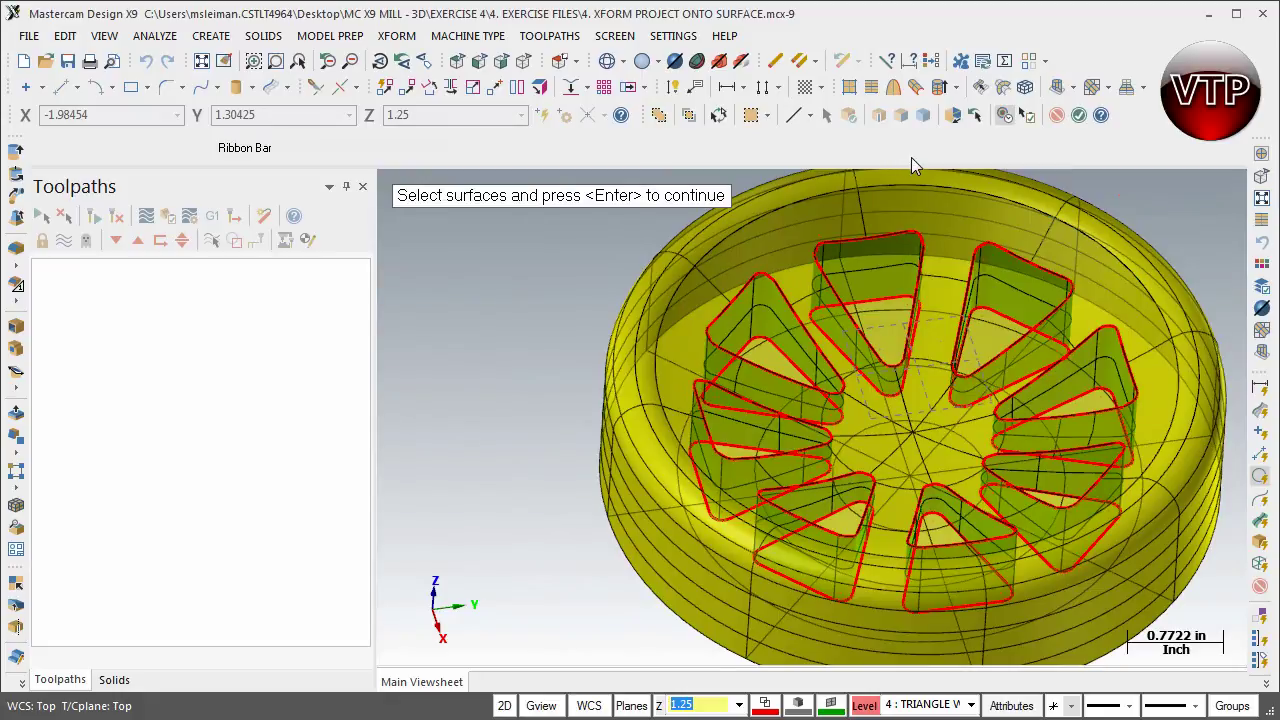
Step: Turn off Shading Translucency and orbit the bowl to inspect its ten triangular openings with green walls
key("Return")
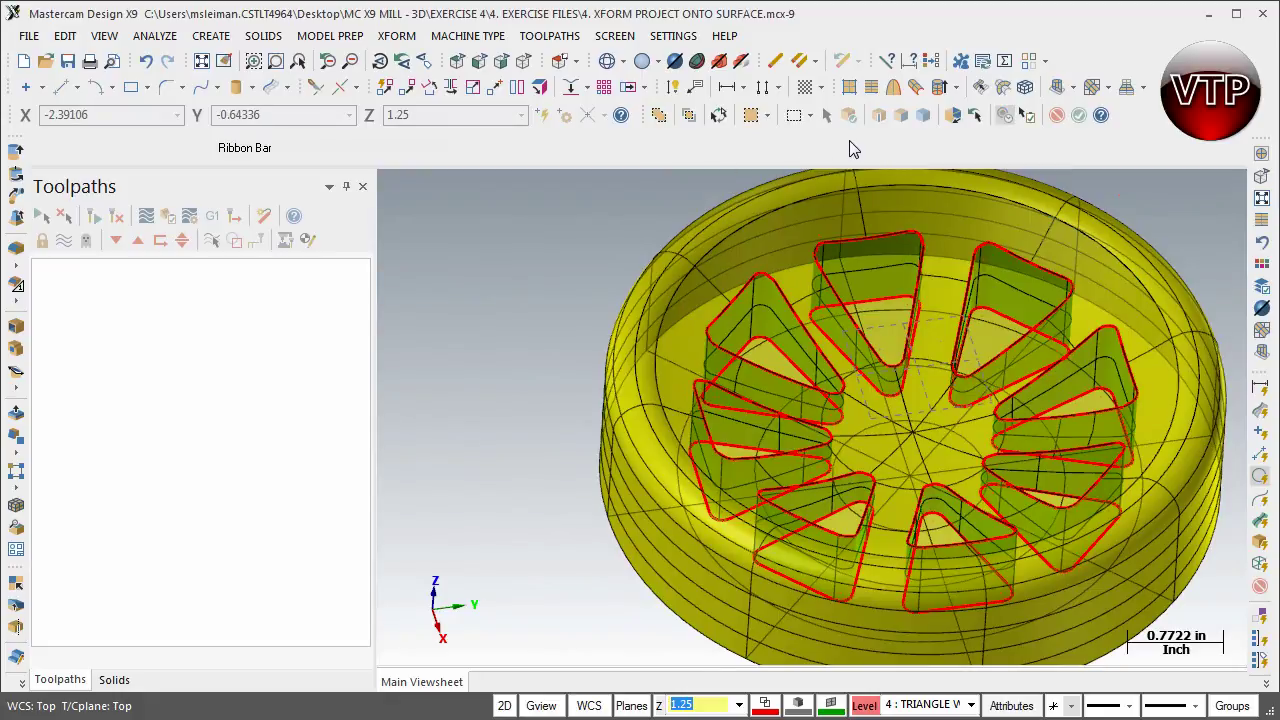
left_click(676, 62)
middle_click_drag(843, 385, 930, 262)
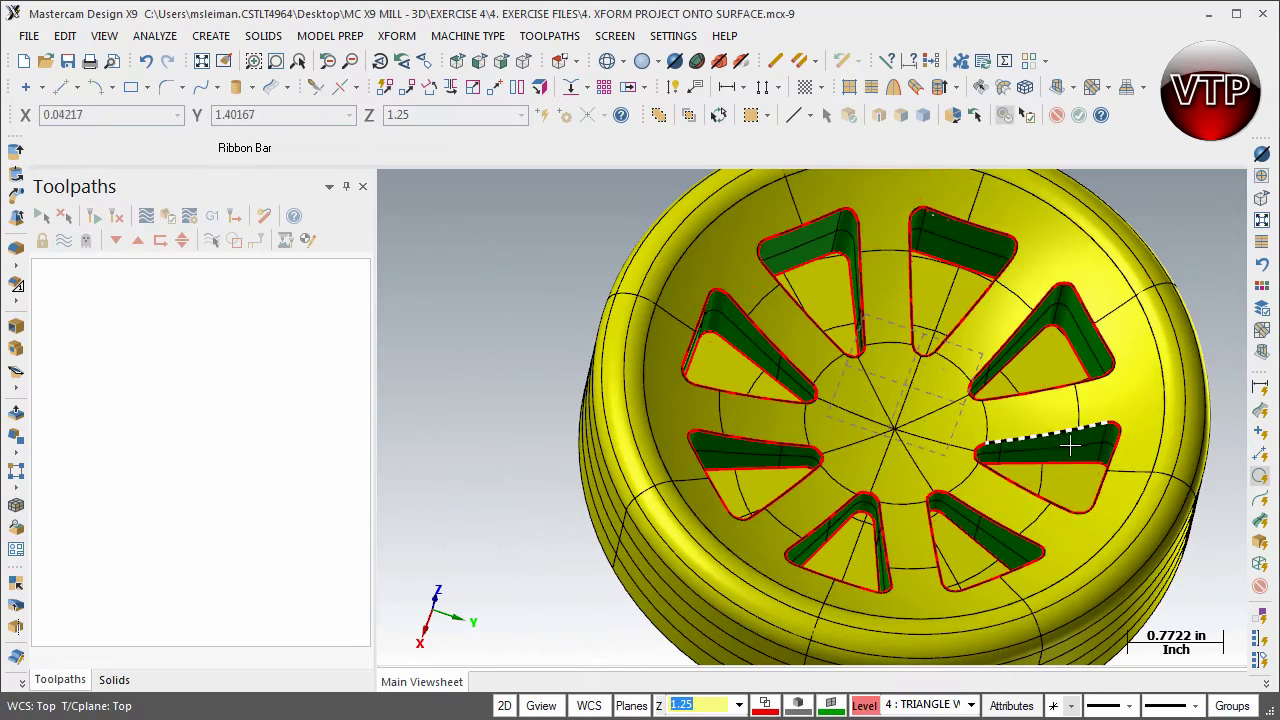
middle_click_drag(1065, 442, 1030, 420)
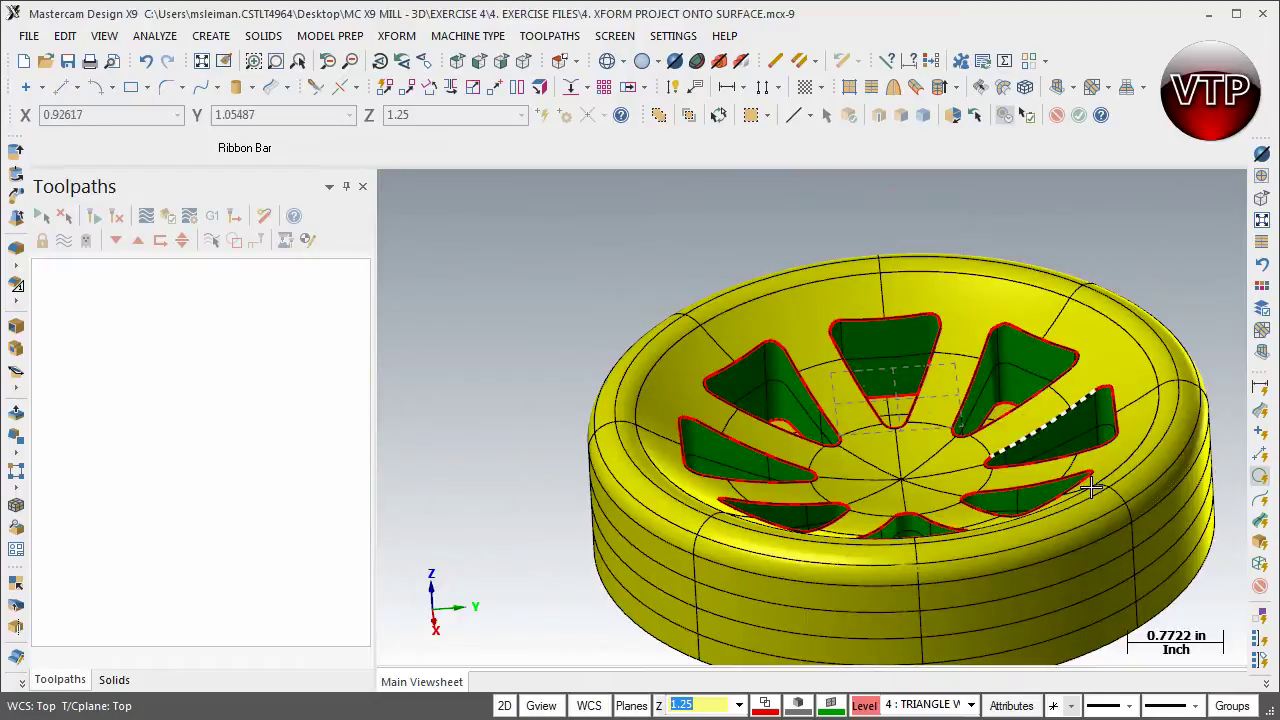
middle_click_drag(962, 541, 990, 385)
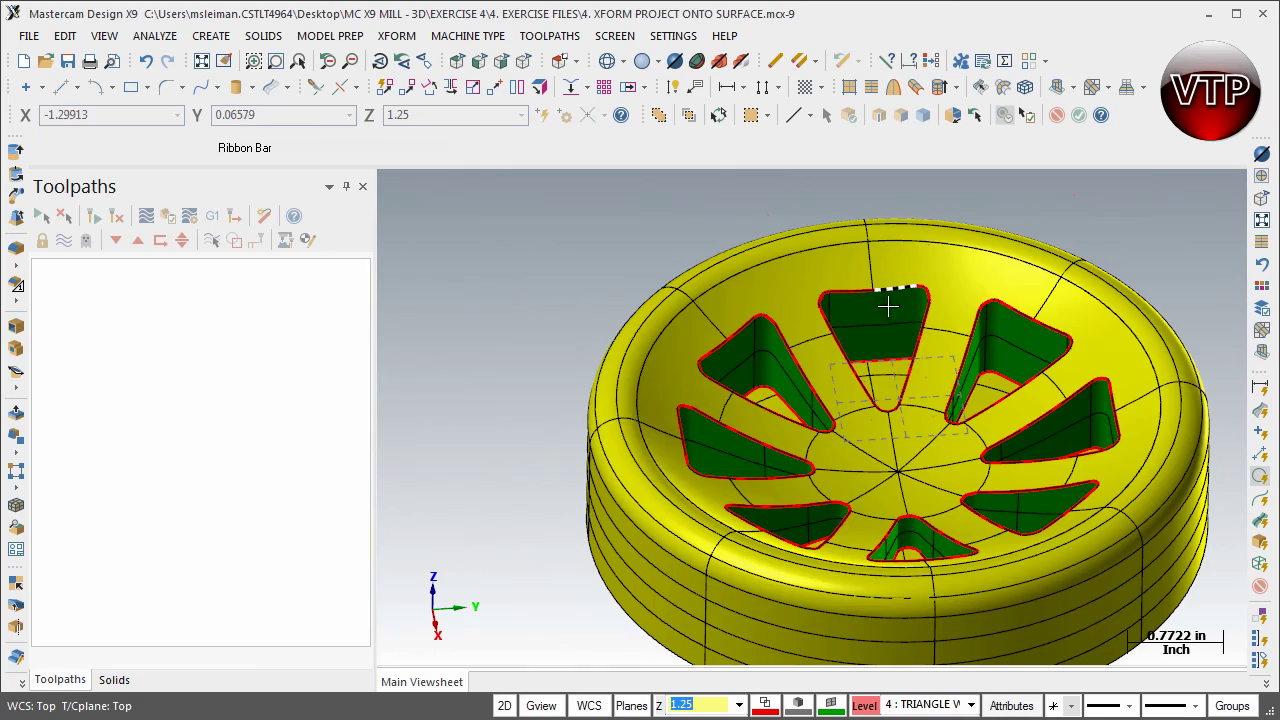
middle_click_drag(943, 343, 900, 565)
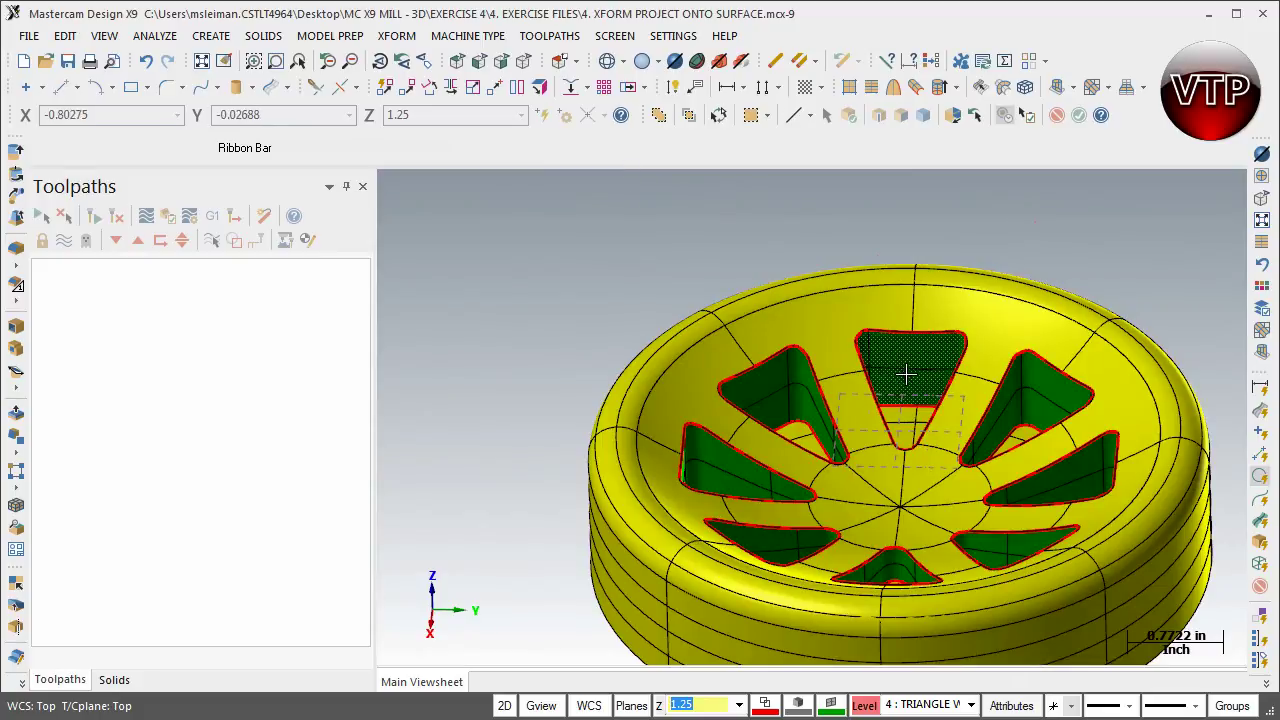